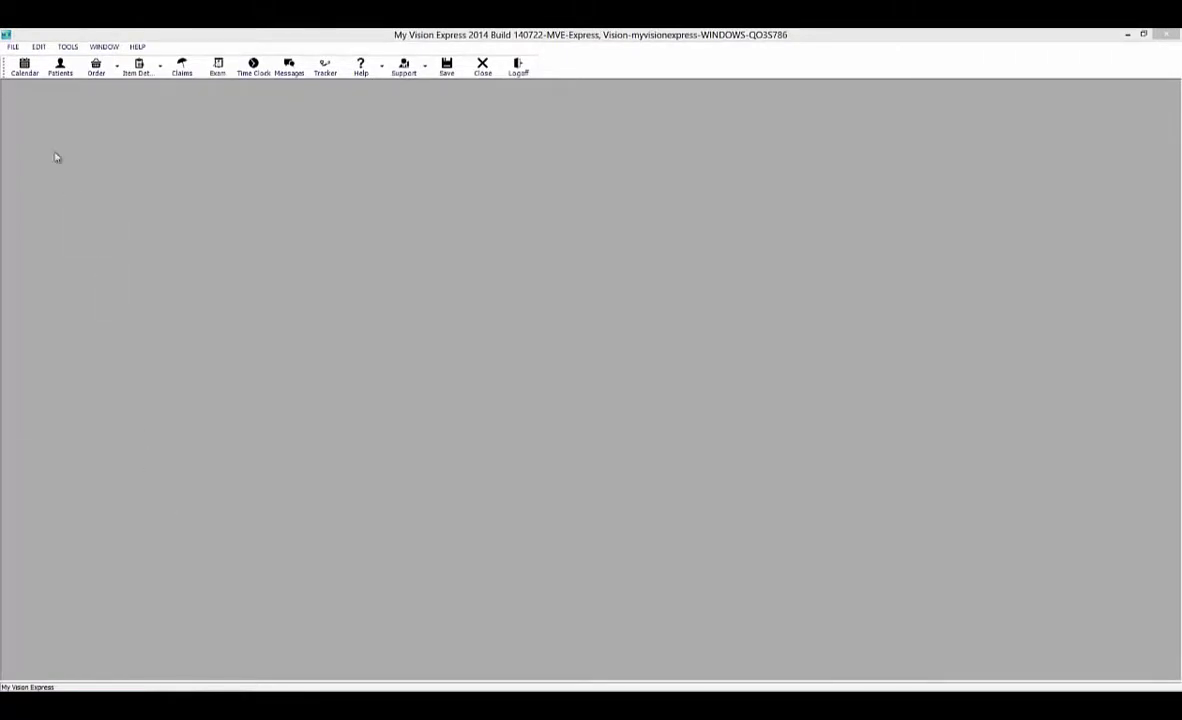
# Open the Search Patient dialog from the Patients toolbar button.
pyautogui.click(14, 46)
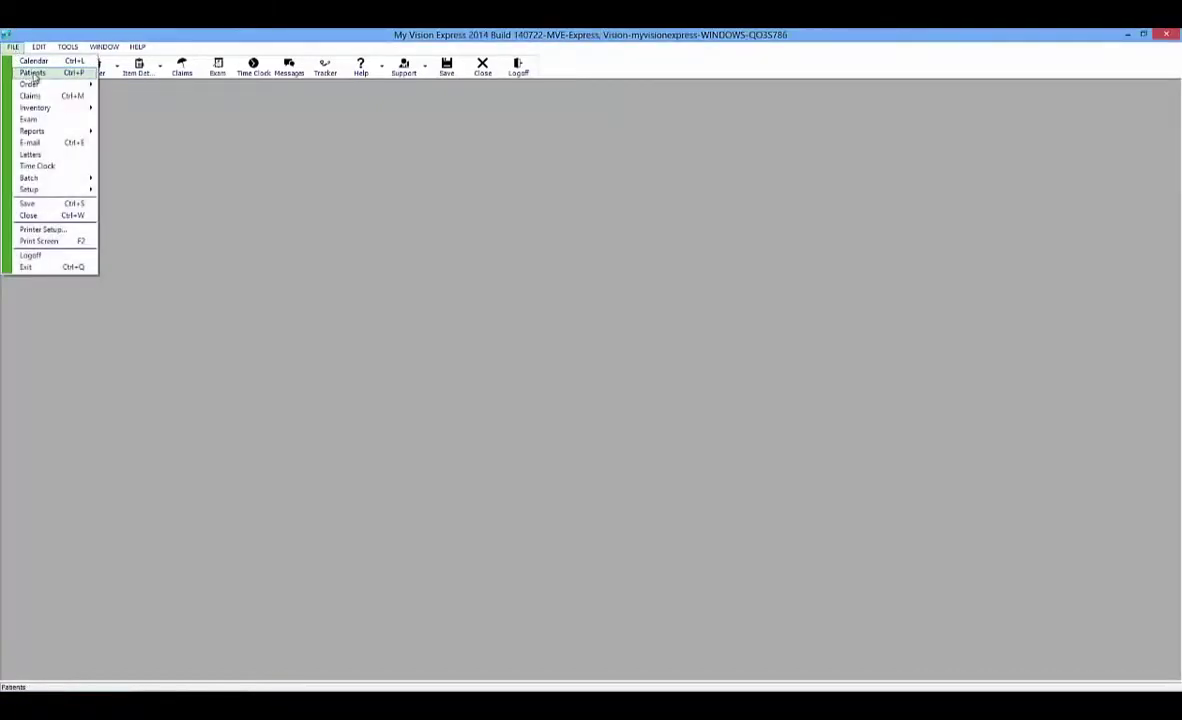
pyautogui.click(210, 140)
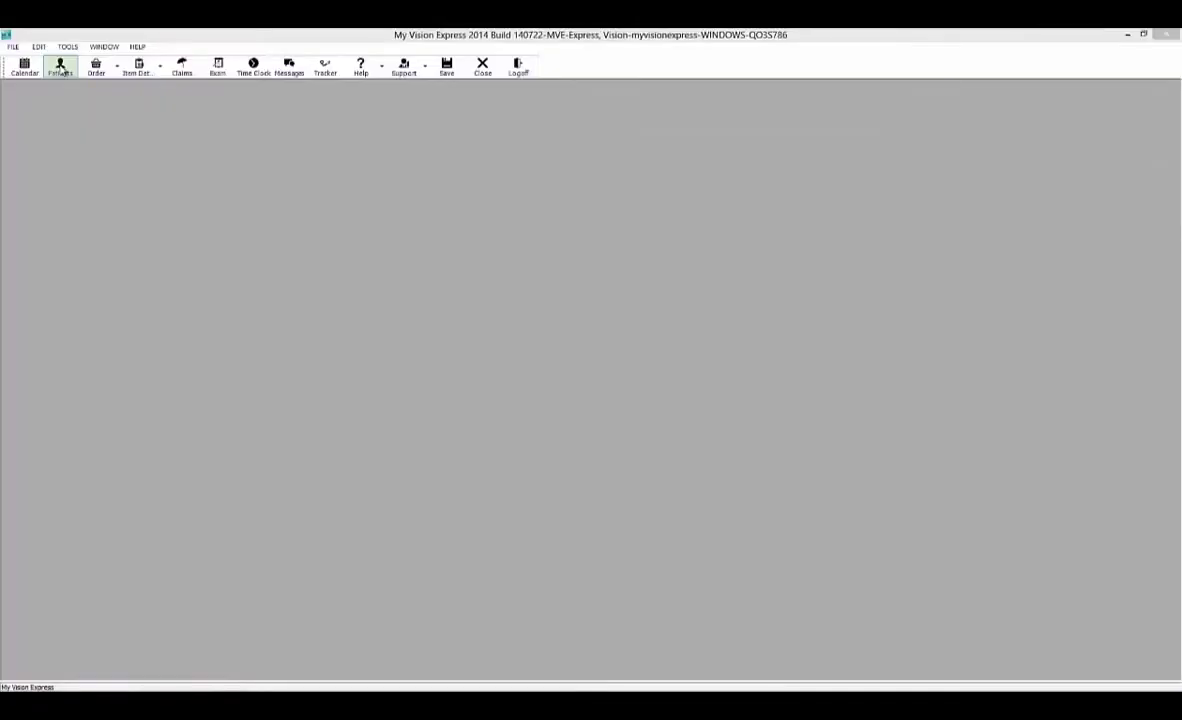
pyautogui.click(60, 64)
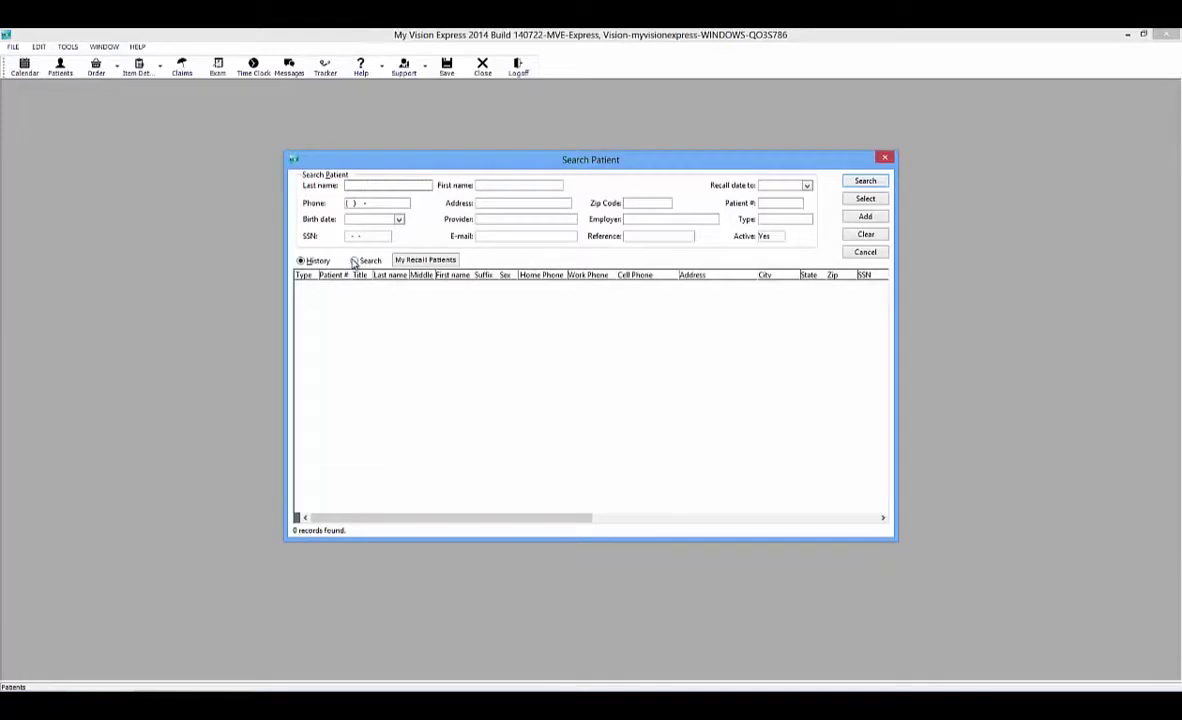
# List all patients, narrow the results to one matching patient and open that record.
pyautogui.click(868, 184)
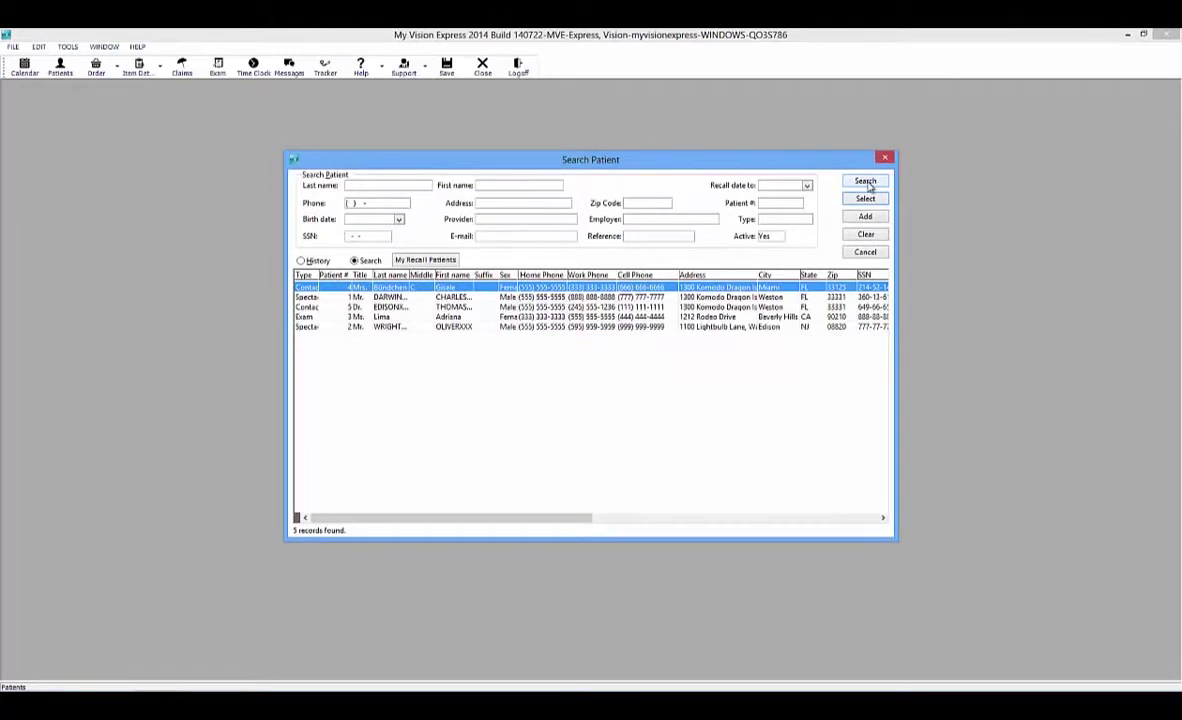
pyautogui.click(866, 183)
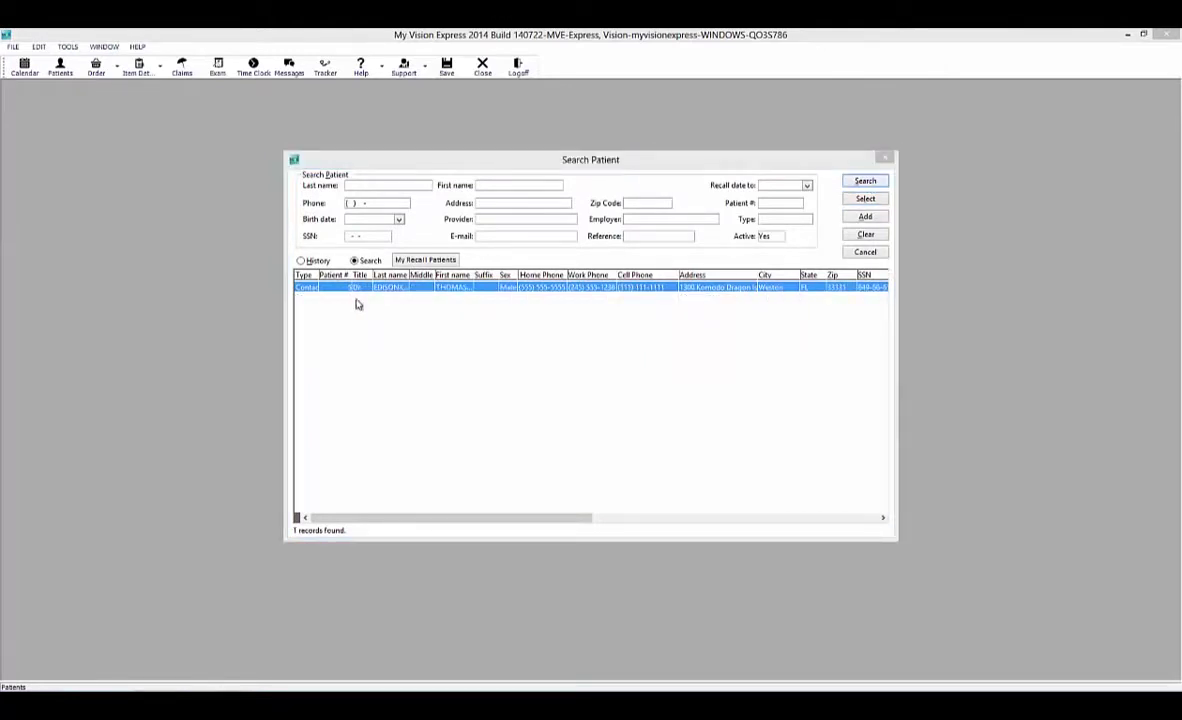
pyautogui.moveTo(407, 291)
pyautogui.click(865, 199)
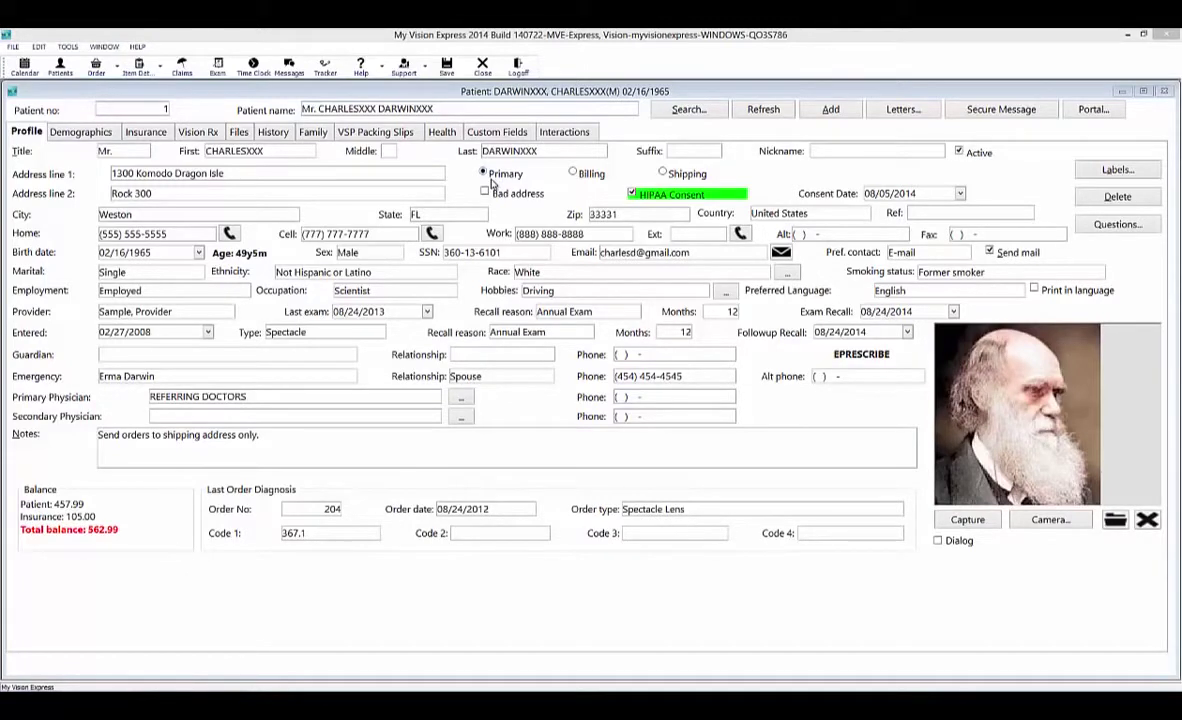
# Switch the patient's address display to Billing, which shows all fields blank.
pyautogui.click(574, 174)
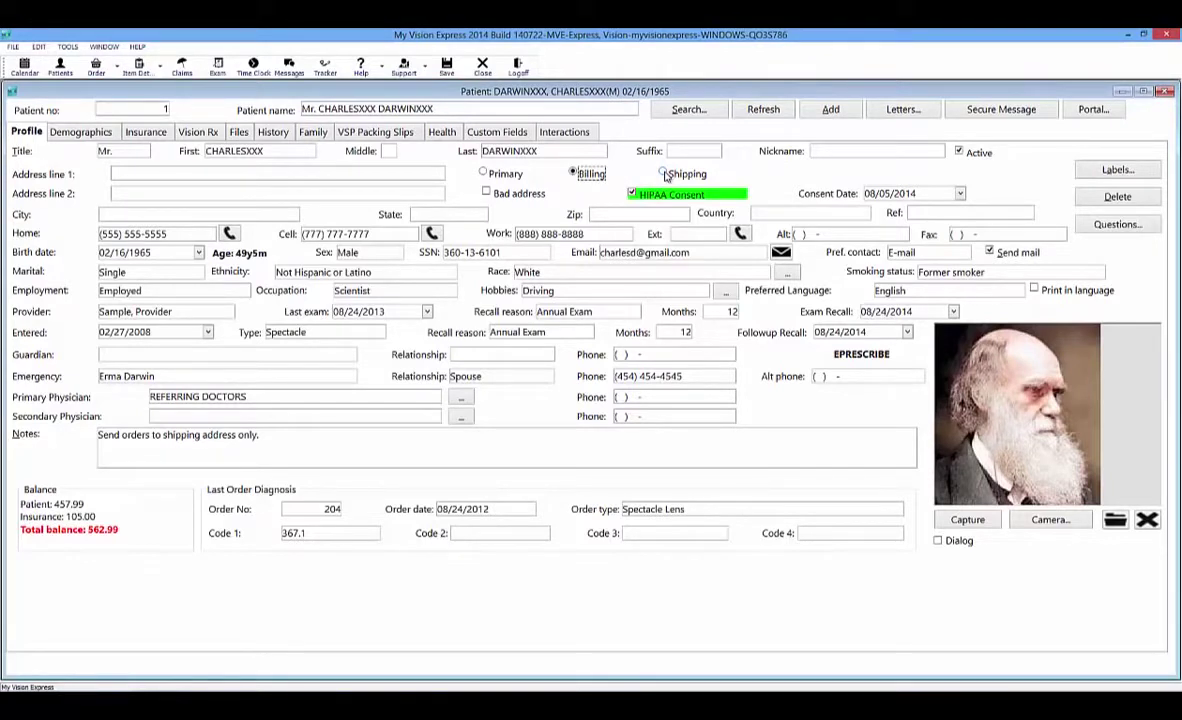
# View the patient's Shipping address, then return to the Primary address.
pyautogui.click(664, 174)
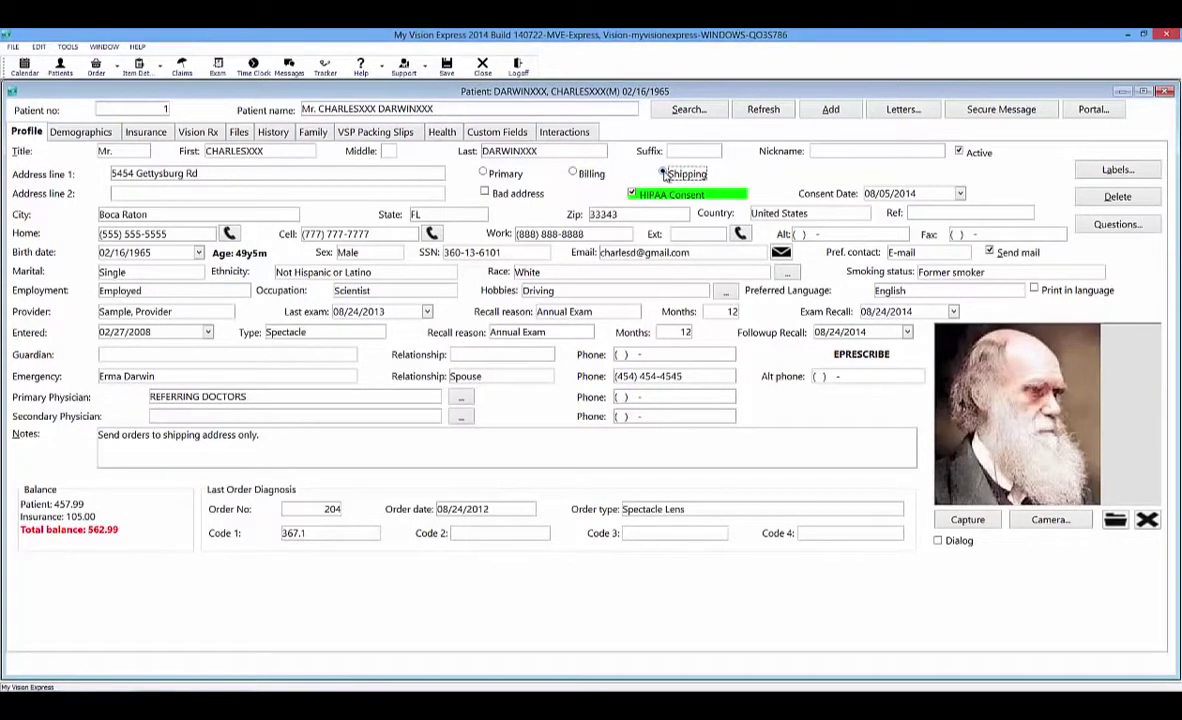
pyautogui.click(485, 174)
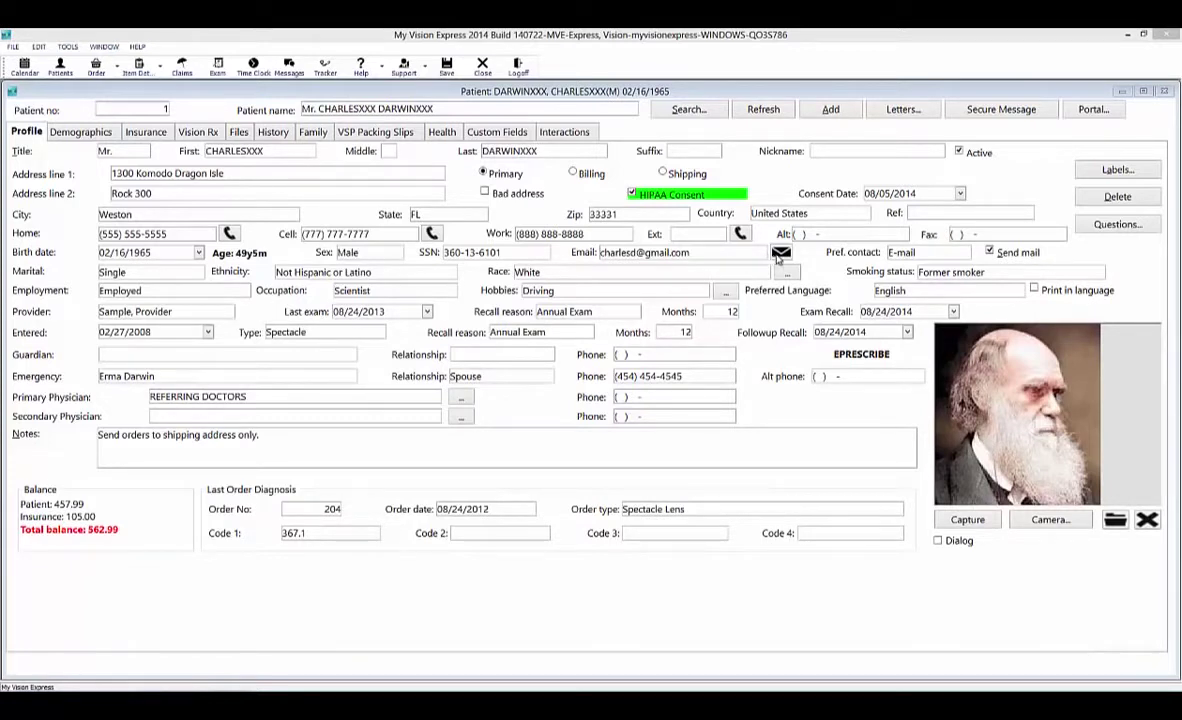
pyautogui.click(779, 254)
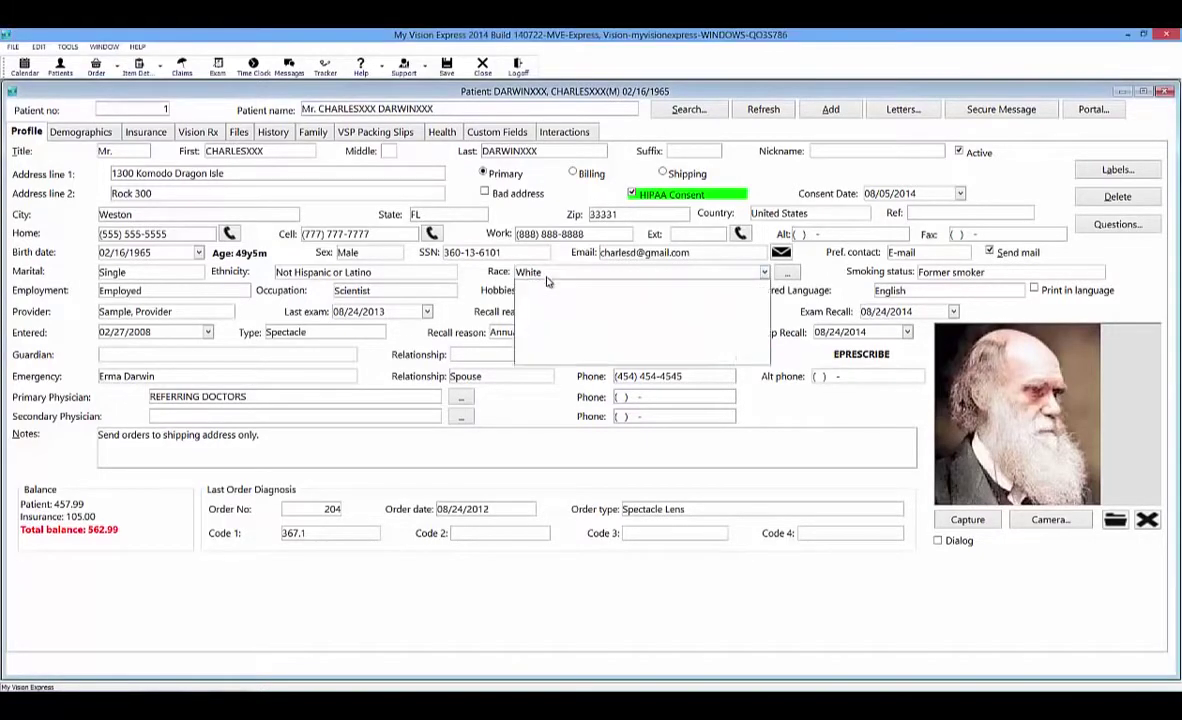
# Set the patient's Race to Declined to specify.
pyautogui.click(547, 280)
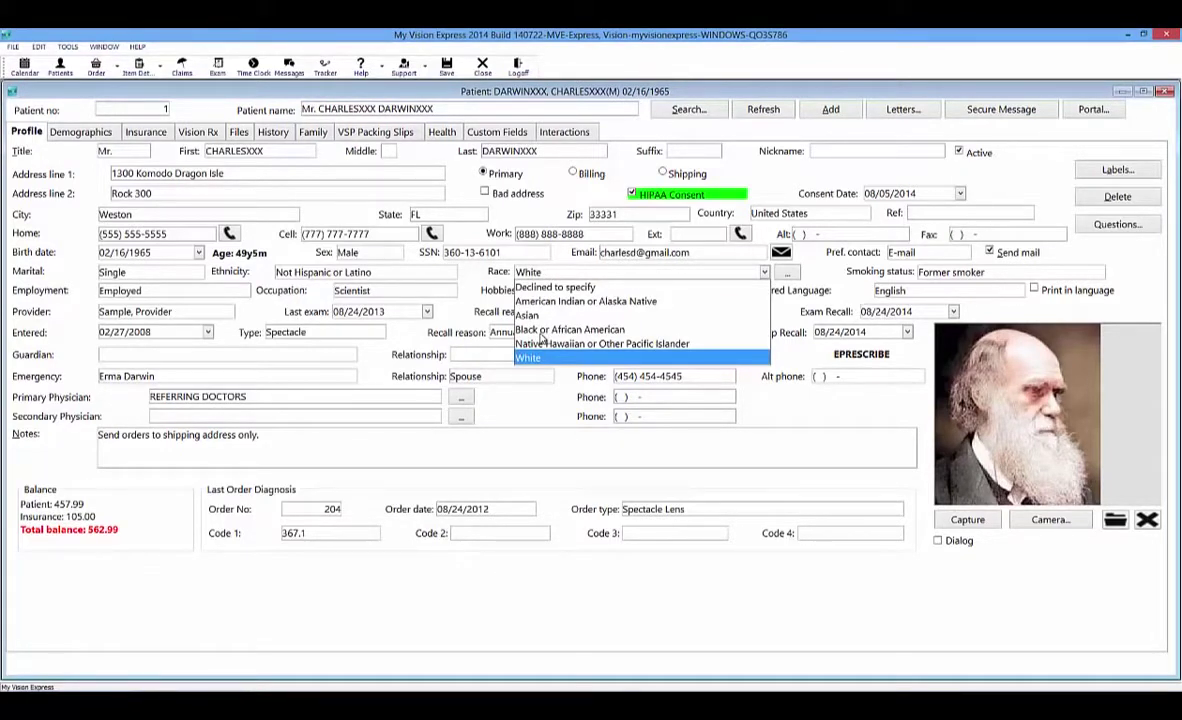
pyautogui.click(555, 287)
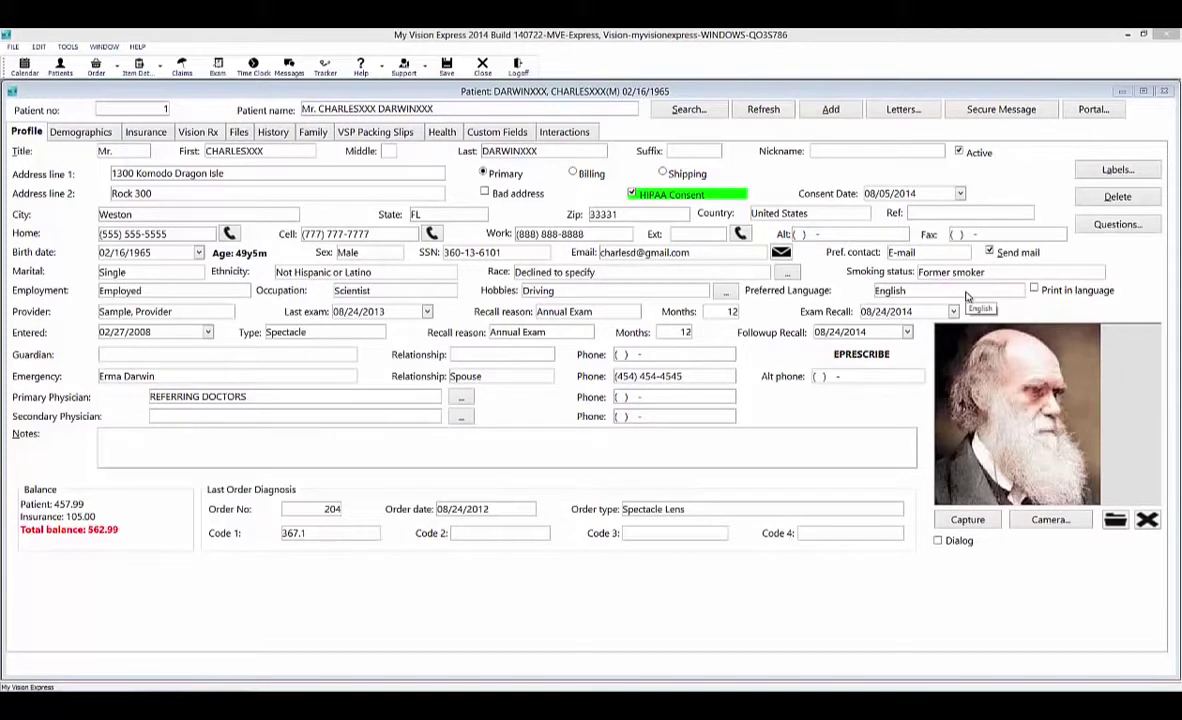
# Set the patient's Preferred Language to French.
pyautogui.click(967, 292)
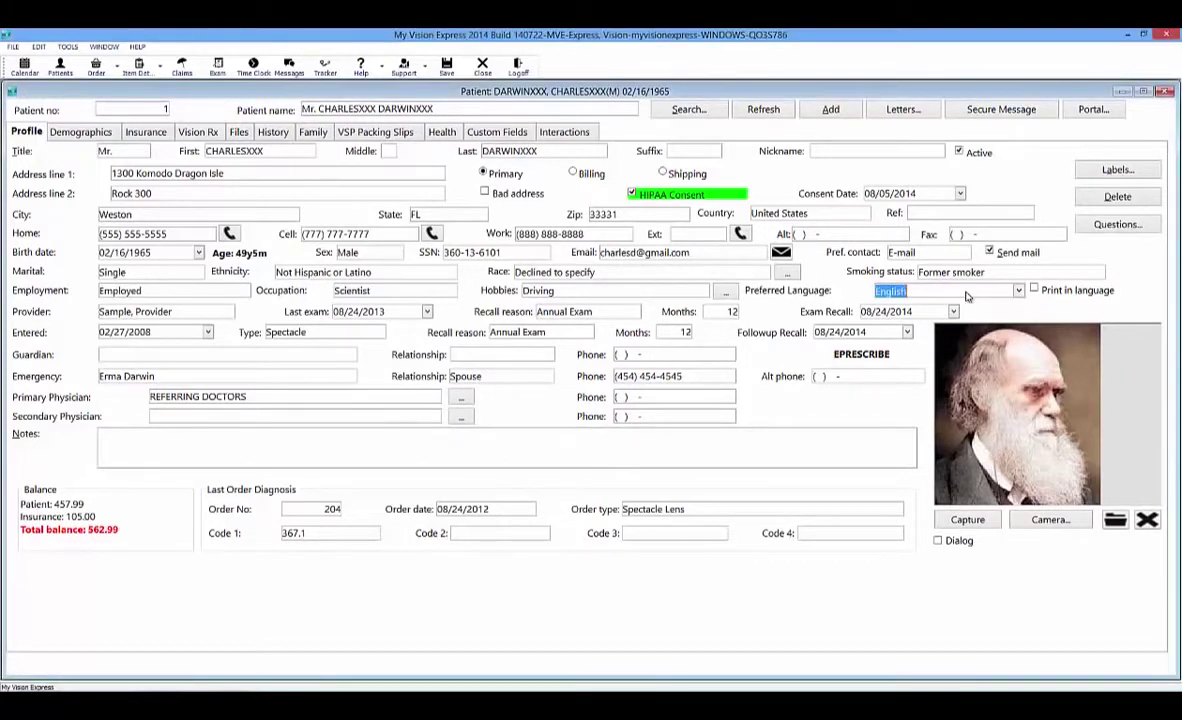
pyautogui.click(1018, 292)
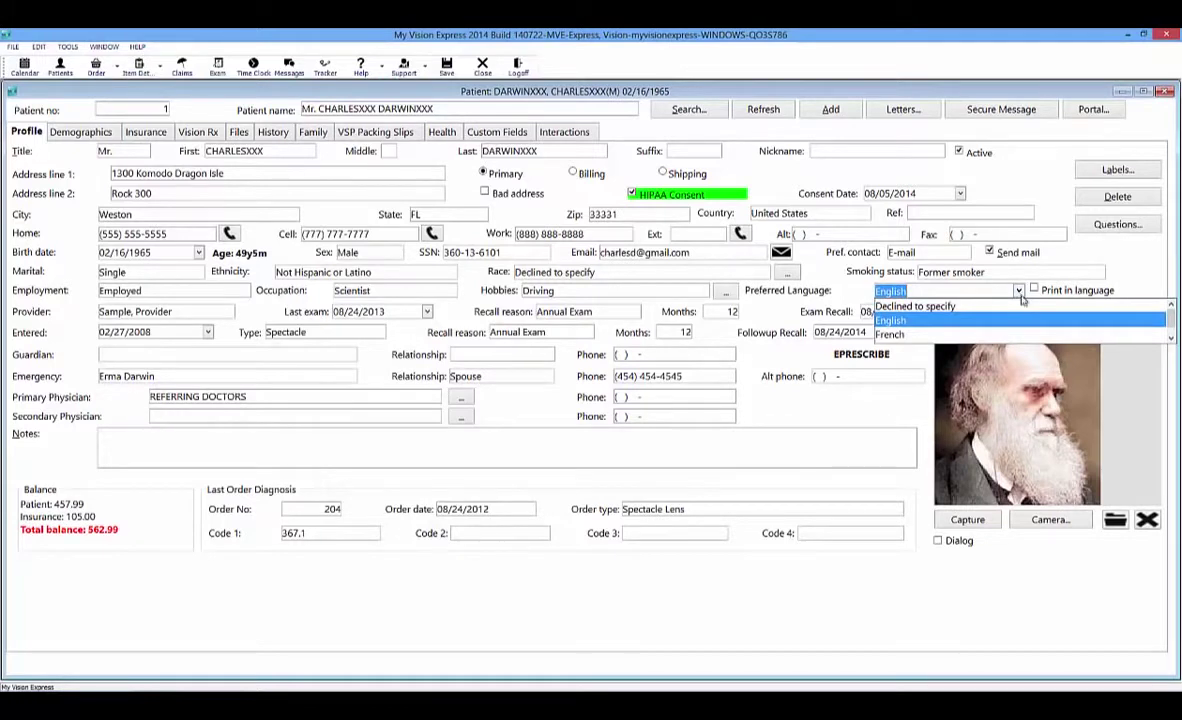
pyautogui.moveTo(1171, 326); pyautogui.dragTo(1171, 334)
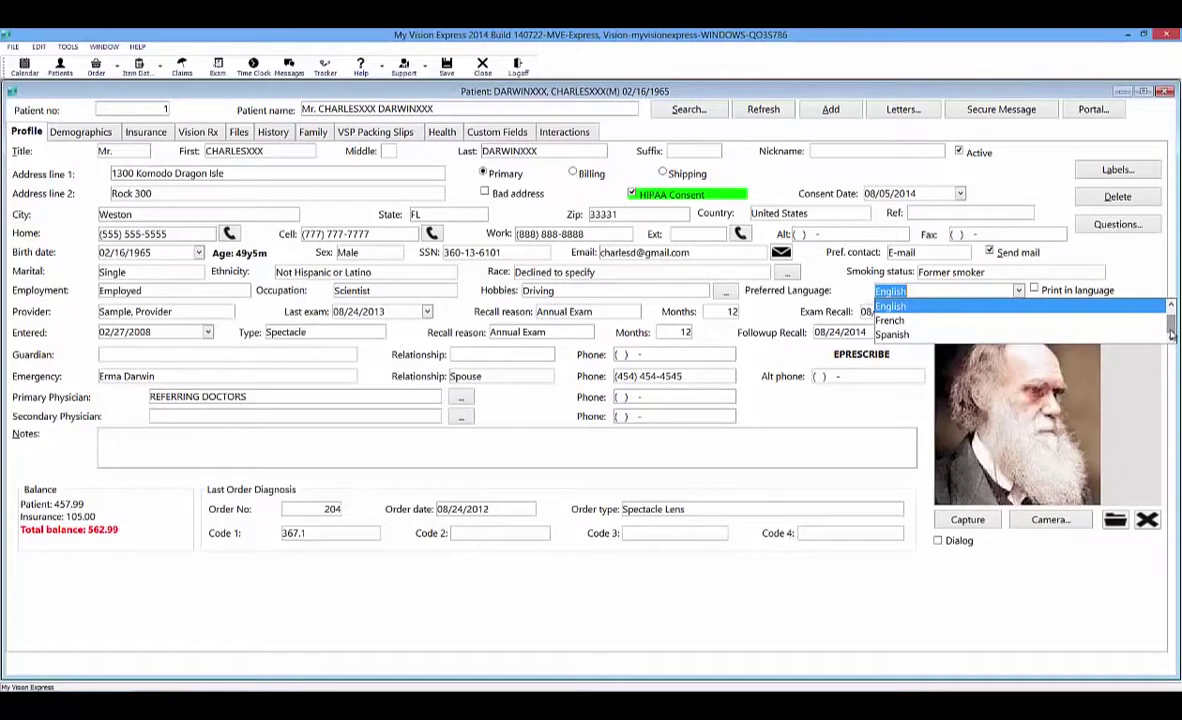
pyautogui.click(895, 320)
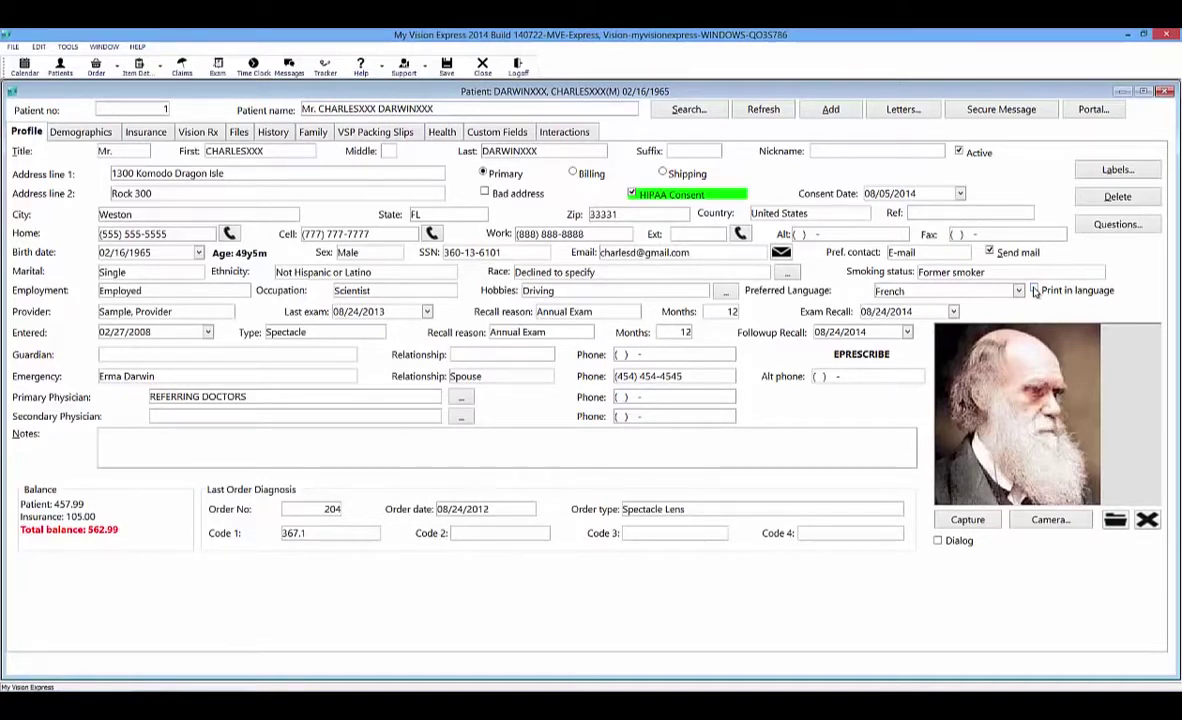
# Type 'free type' into the patient's Notes, then erase the last few characters.
pyautogui.click(182, 443)
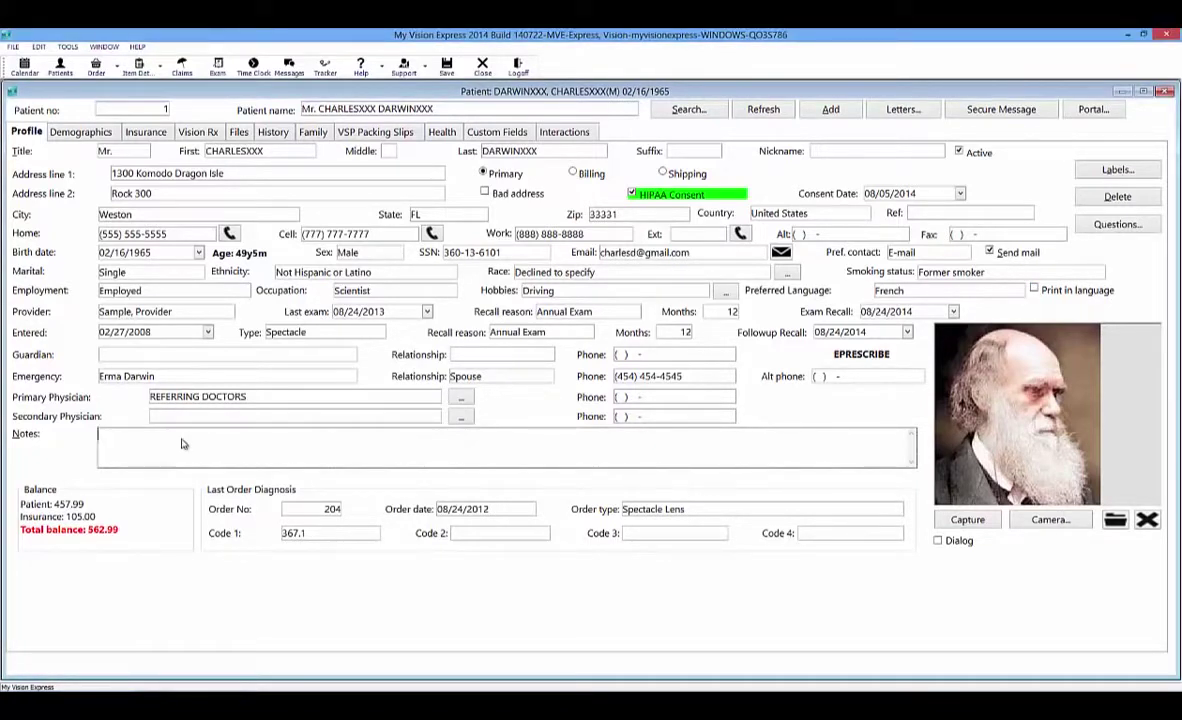
pyautogui.write('free type')
pyautogui.press('BackSpace')
pyautogui.press('BackSpace')
pyautogui.press('BackSpace')
pyautogui.press('BackSpace')
pyautogui.press('BackSpace')
pyautogui.press('BackSpace')
pyautogui.press('BackSpace')
pyautogui.press('BackSpace')
pyautogui.press('BackSpace')
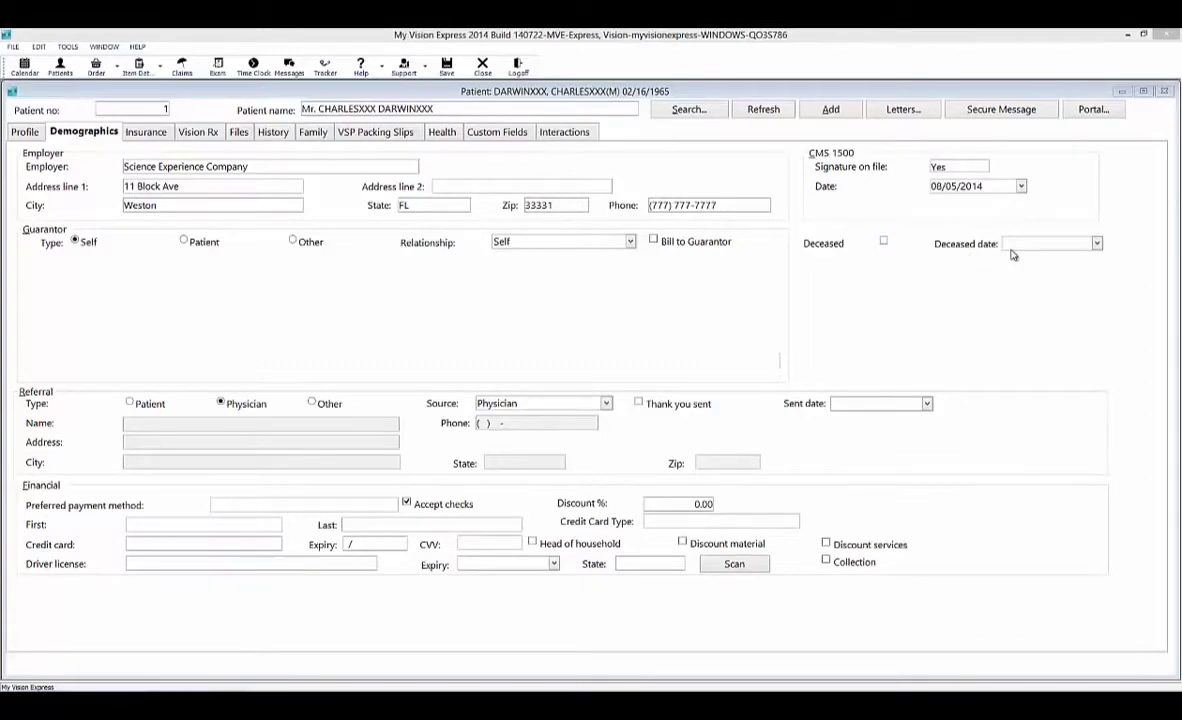
# Set the referral type to Other, keeping Other as the referral source.
pyautogui.click(129, 403)
pyautogui.click(221, 405)
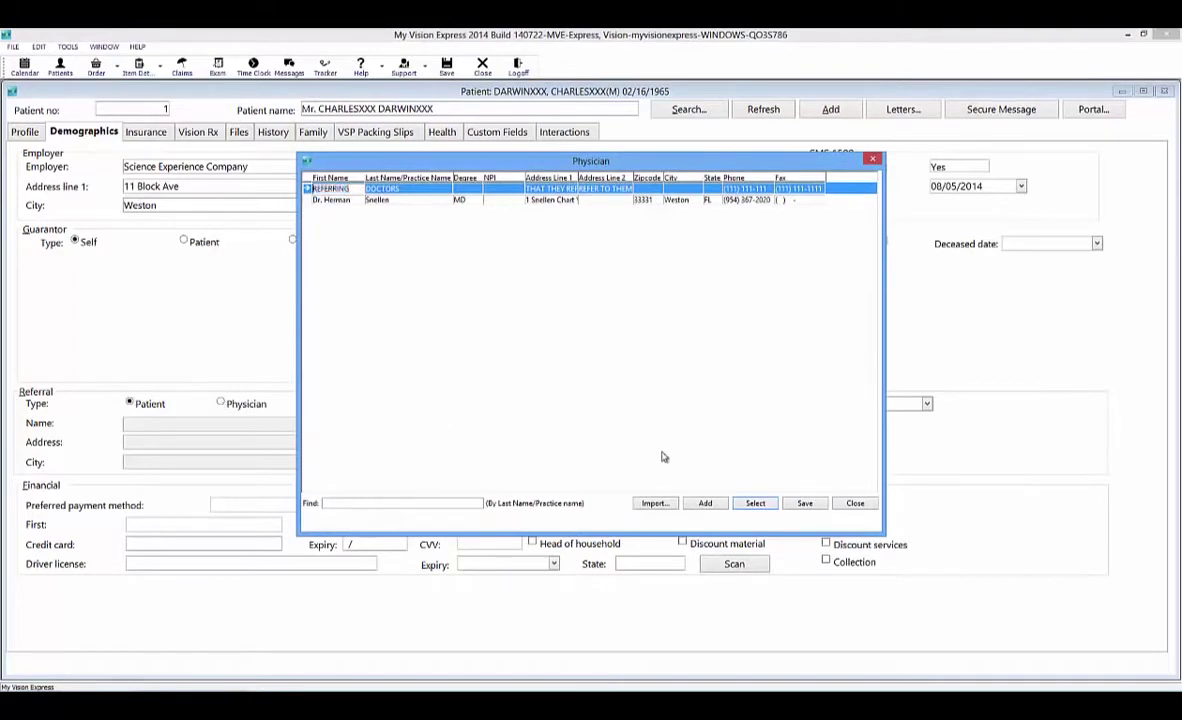
pyautogui.click(855, 503)
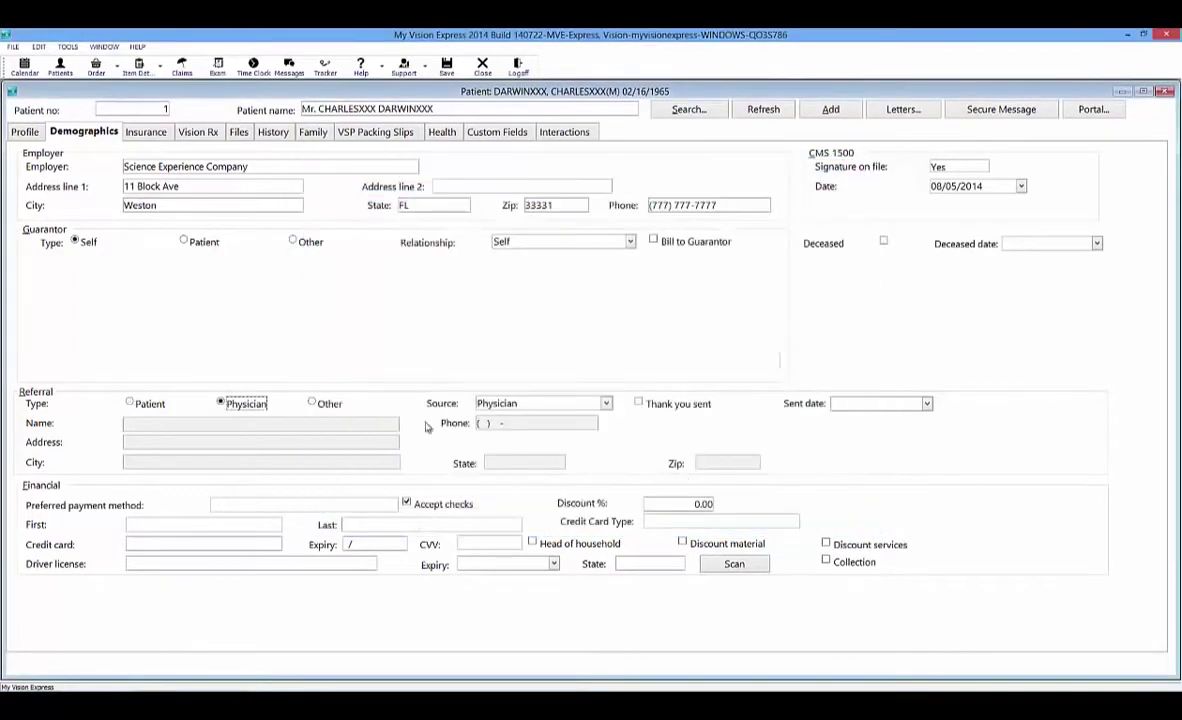
pyautogui.click(312, 404)
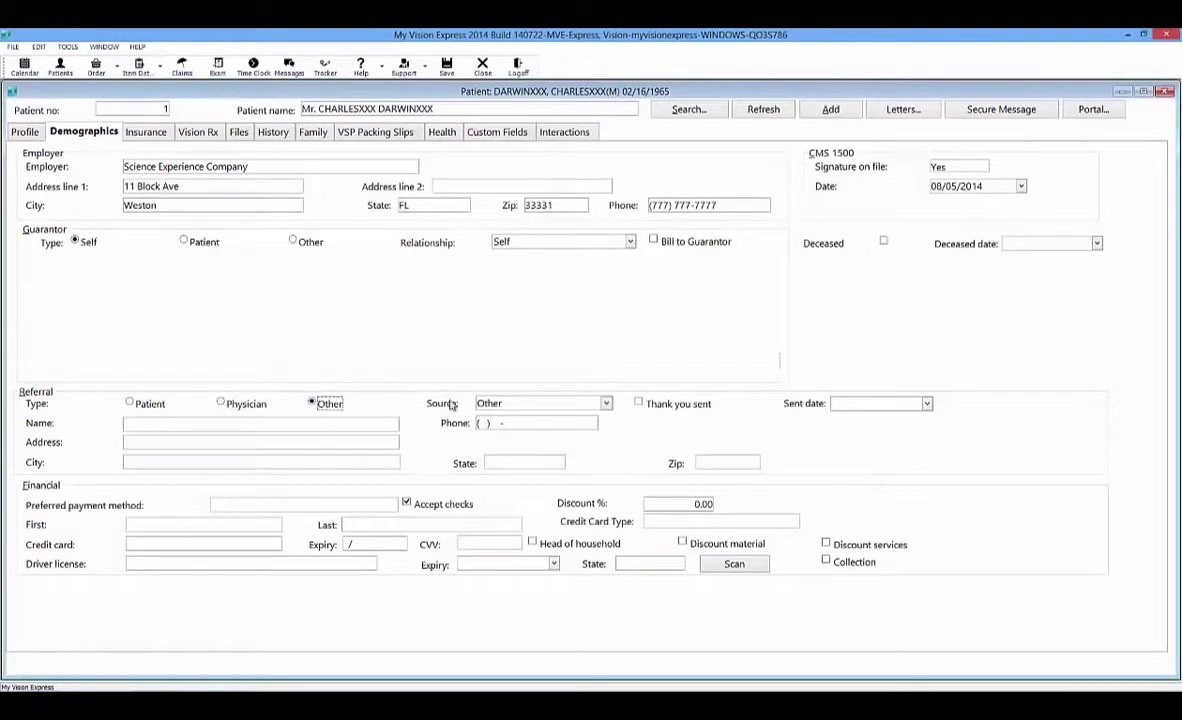
pyautogui.click(605, 404)
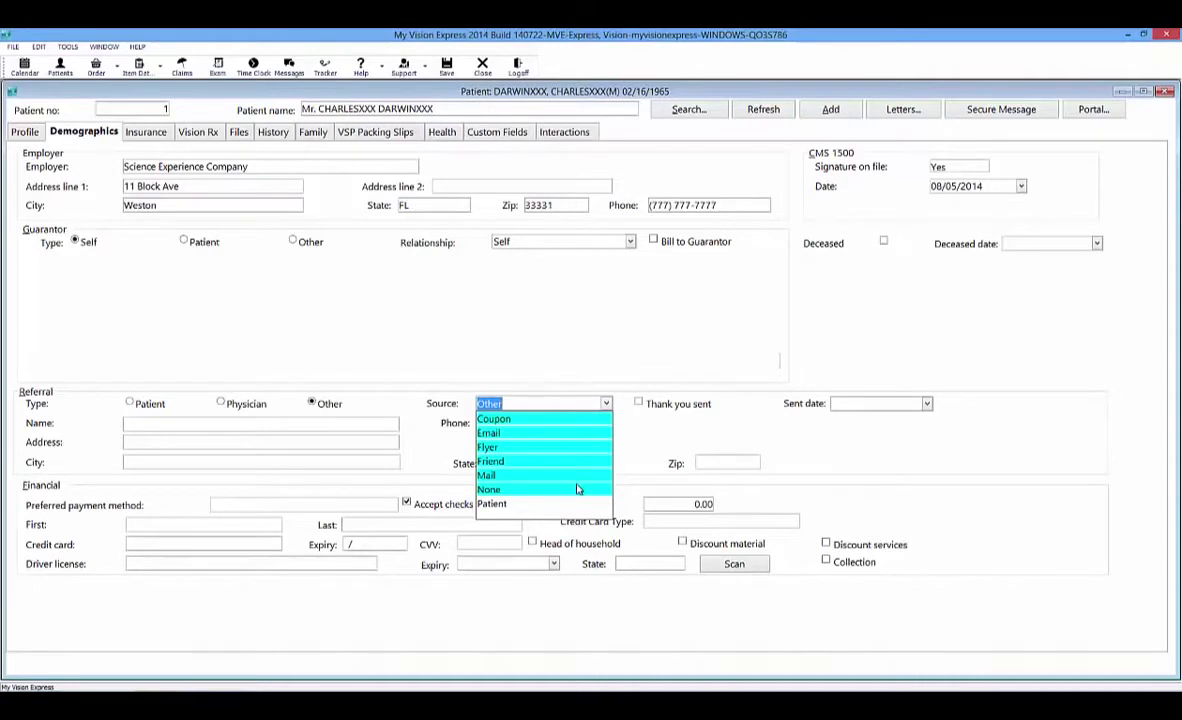
pyautogui.click(674, 442)
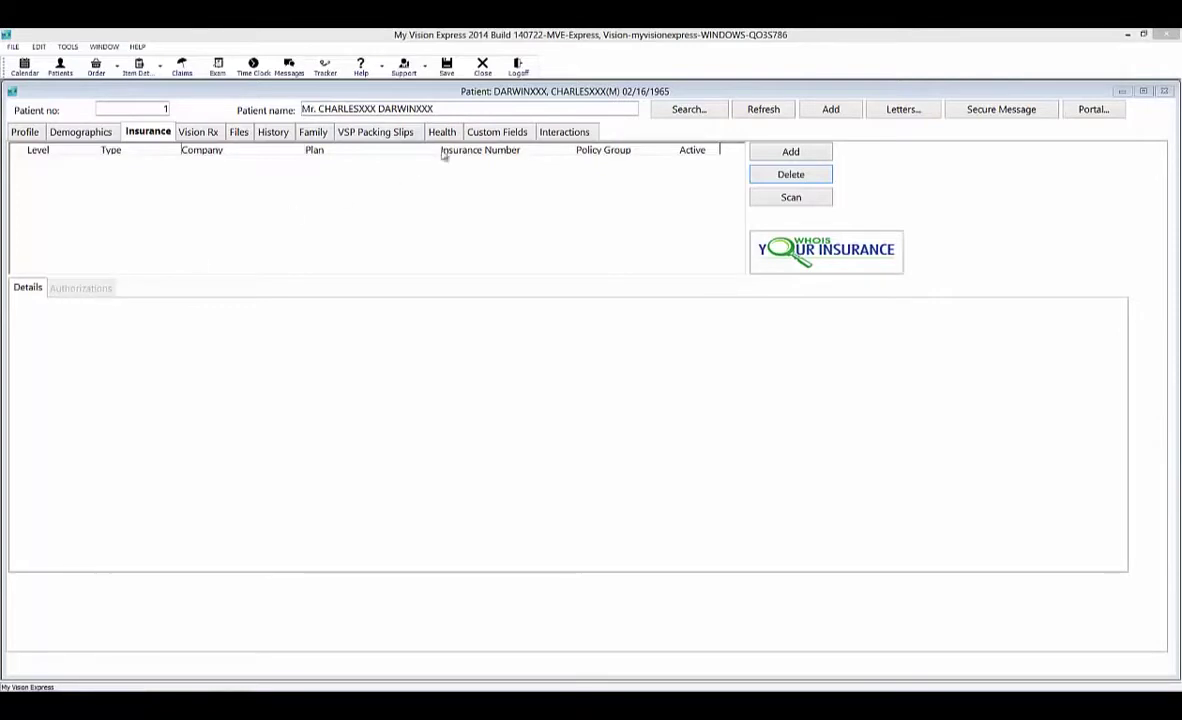
# Add a new insurance entry of type Vision, sequence Primary, left marked Active.
pyautogui.click(821, 155)
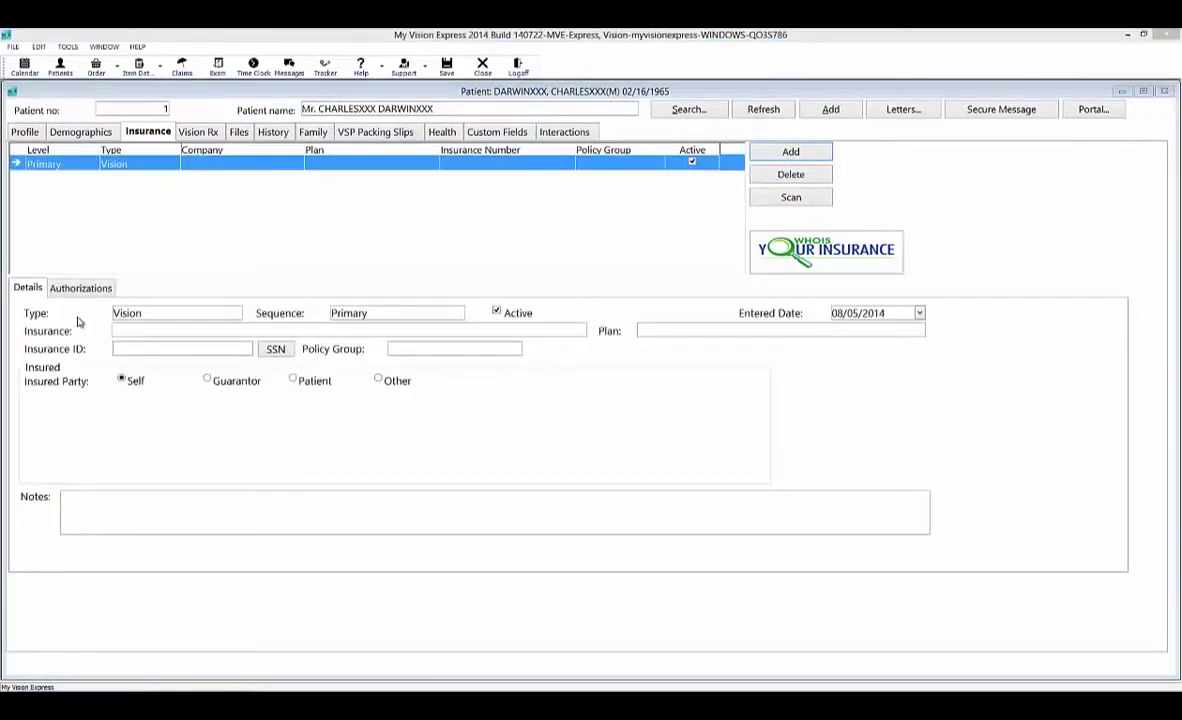
pyautogui.click(170, 316)
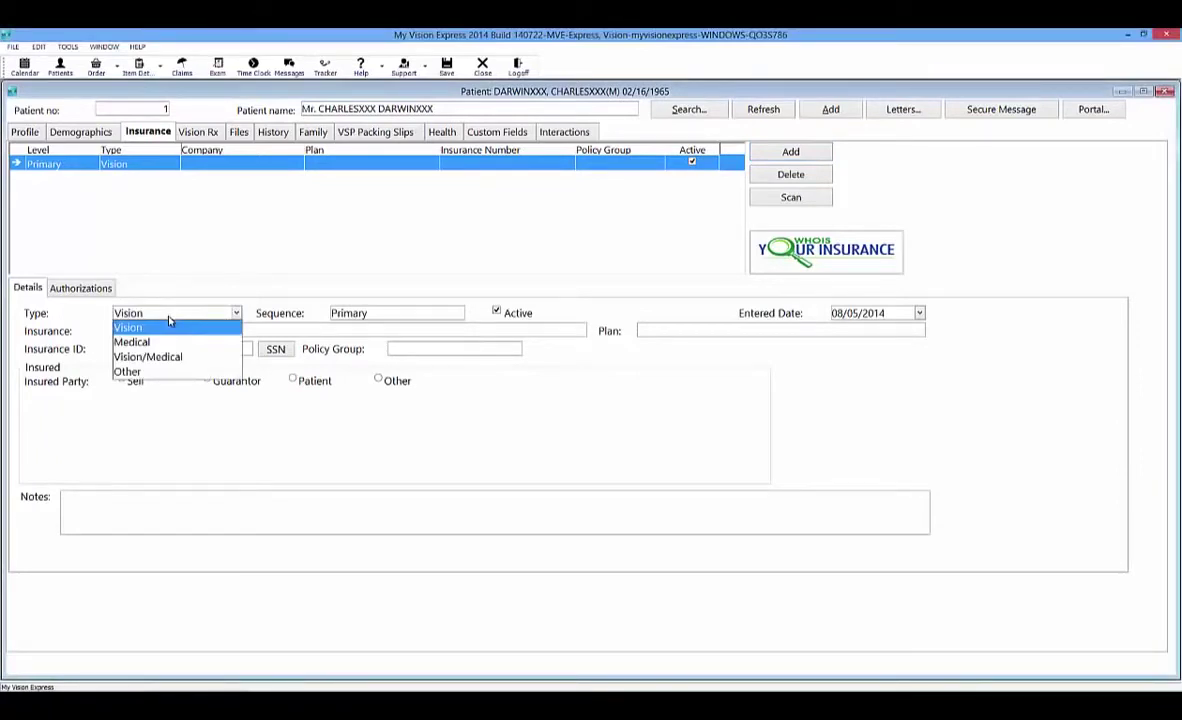
pyautogui.click(384, 318)
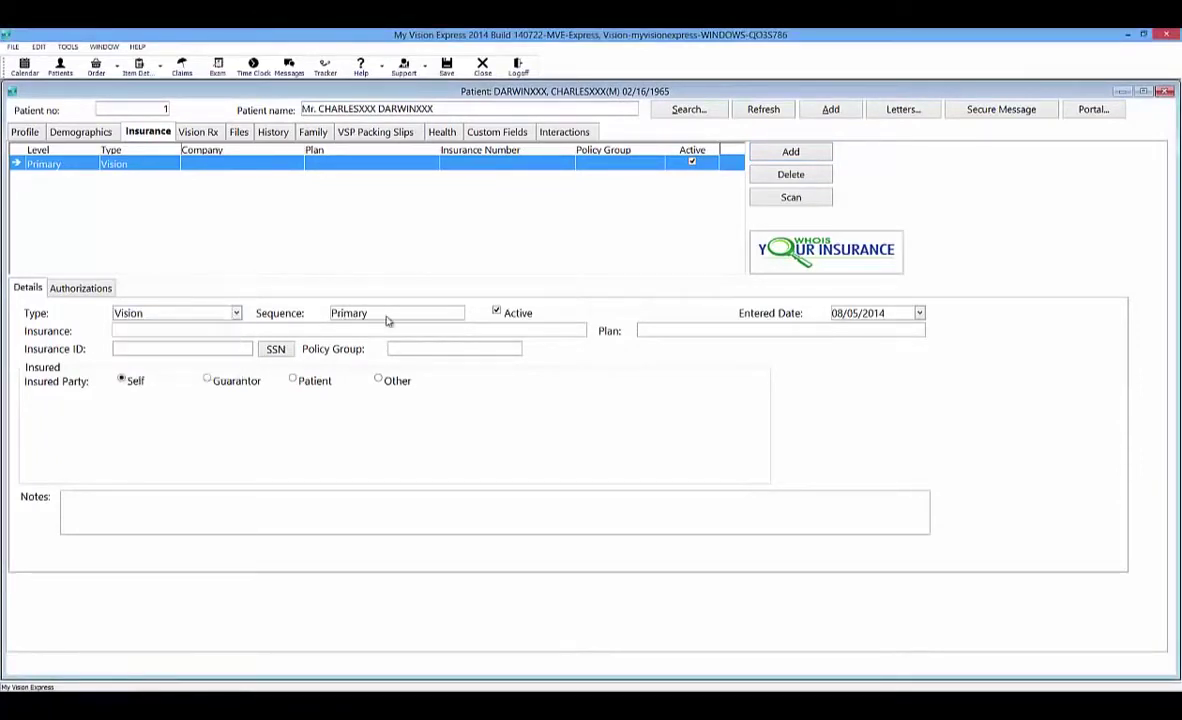
pyautogui.click(387, 318)
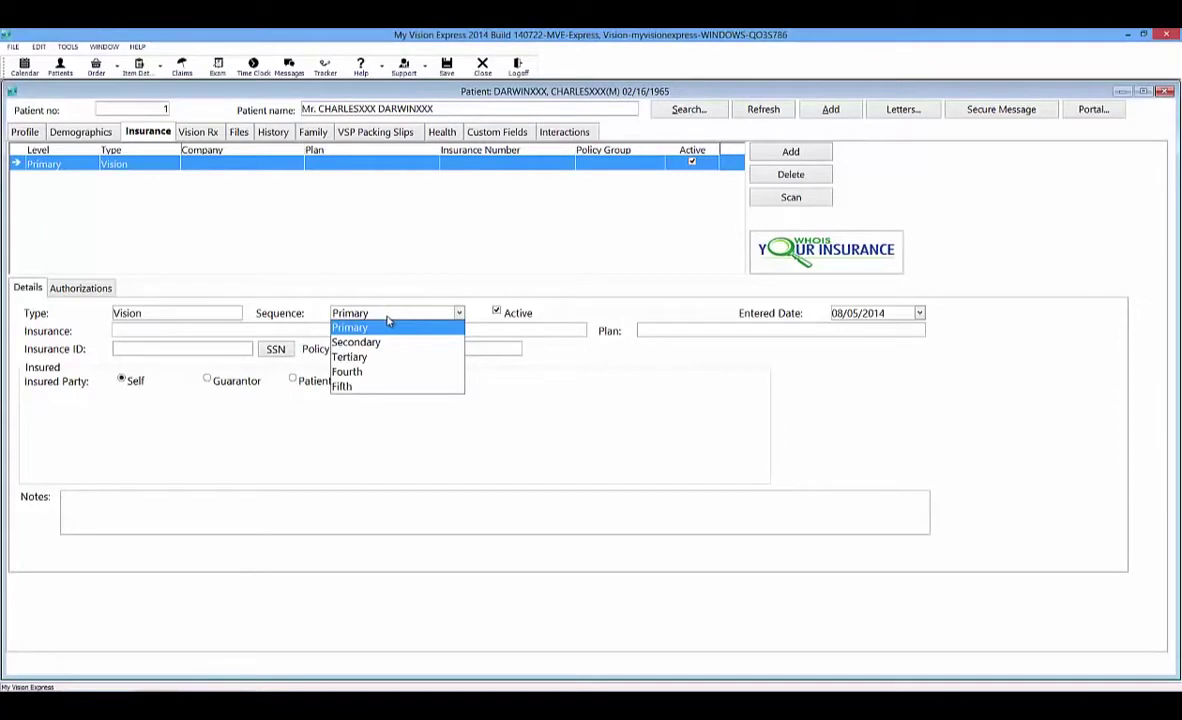
pyautogui.click(497, 314)
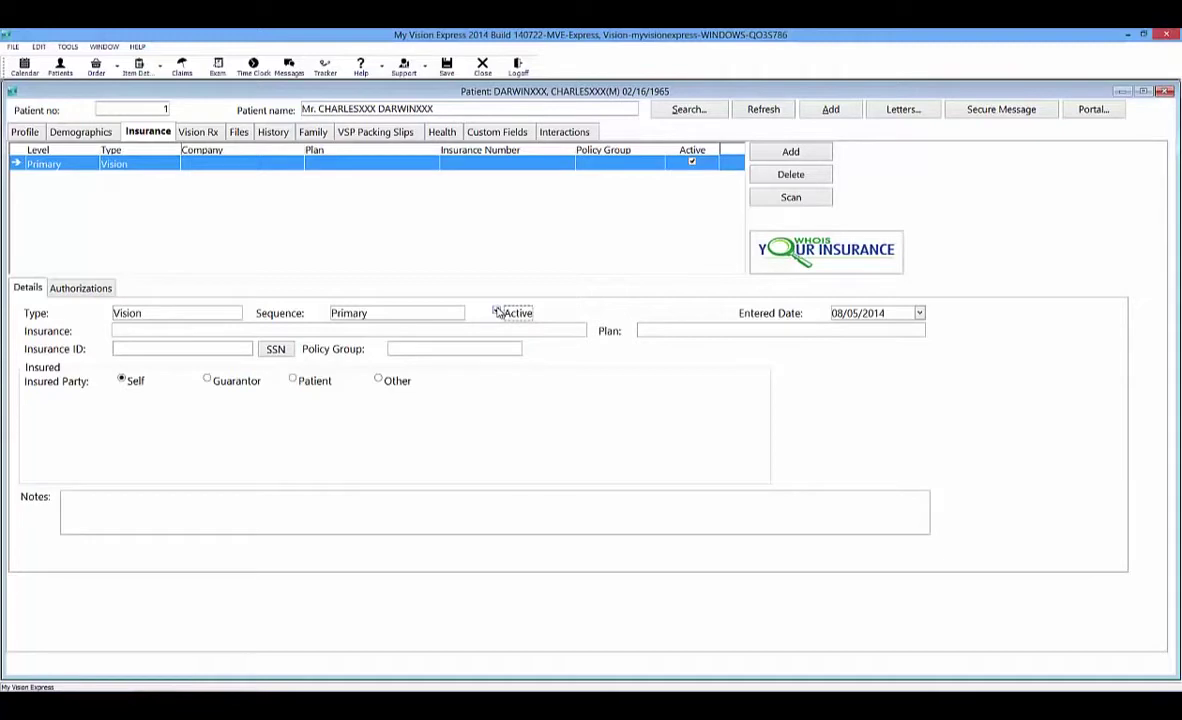
pyautogui.click(497, 313)
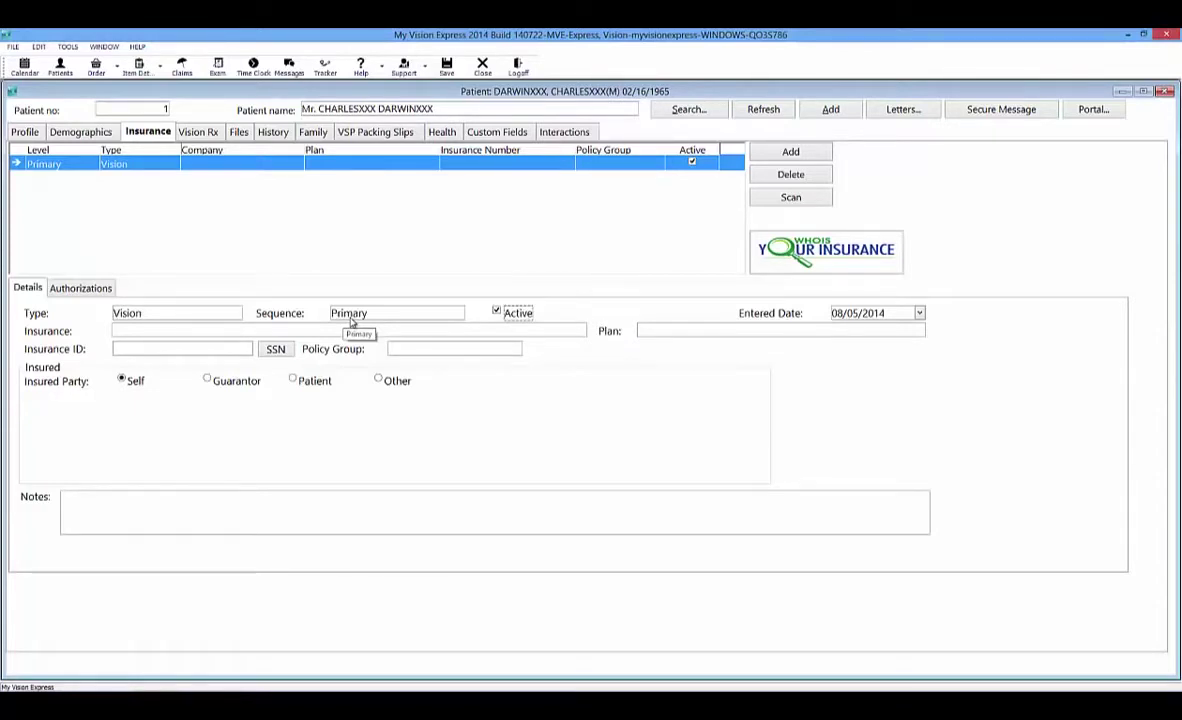
# Choose EYEMED VISION CARE as the insurer with the Access plan.
pyautogui.click(297, 333)
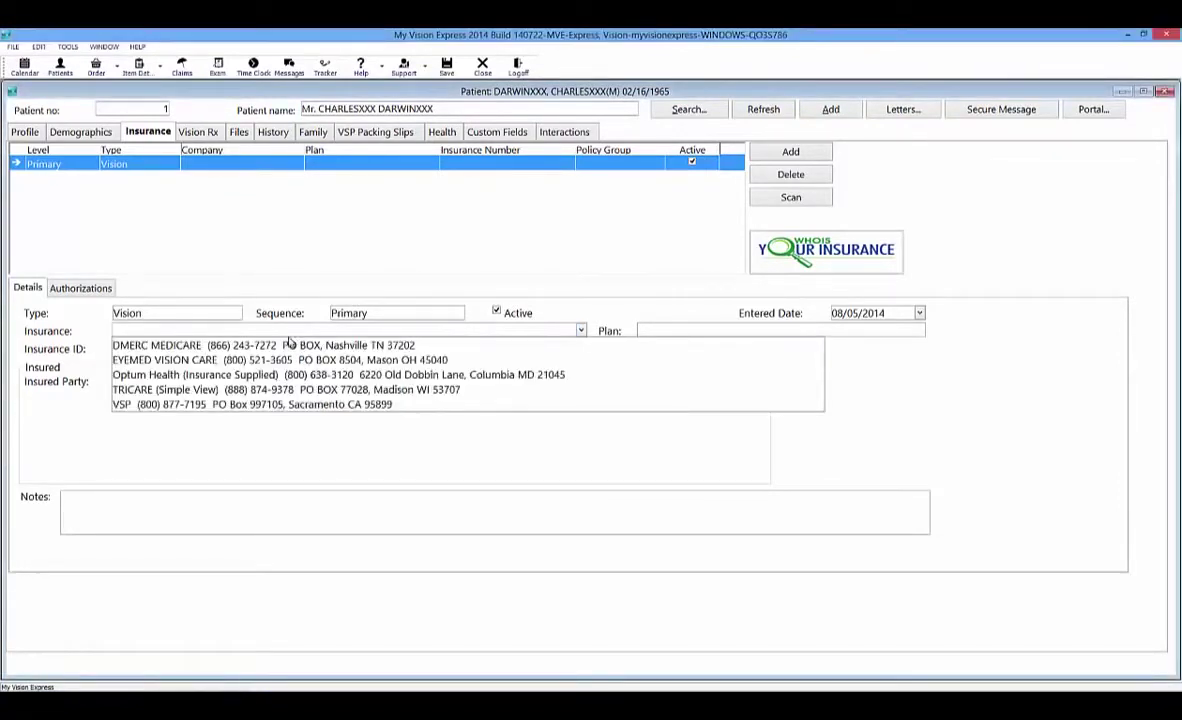
pyautogui.click(265, 358)
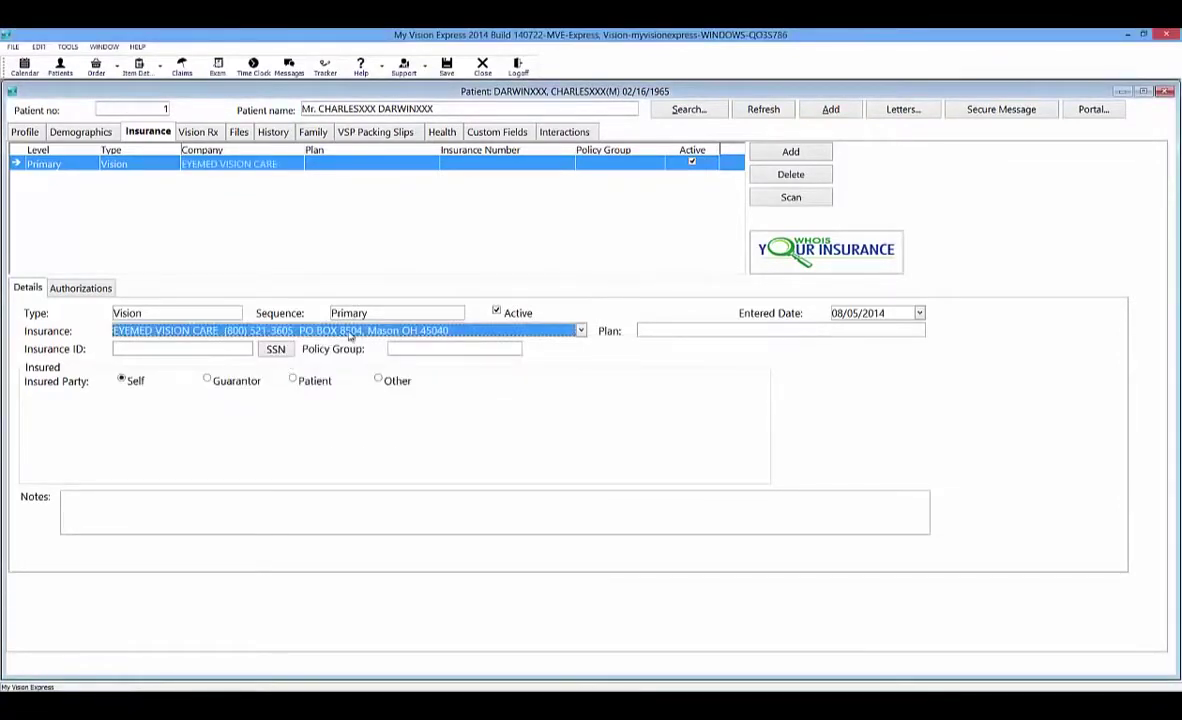
pyautogui.click(650, 333)
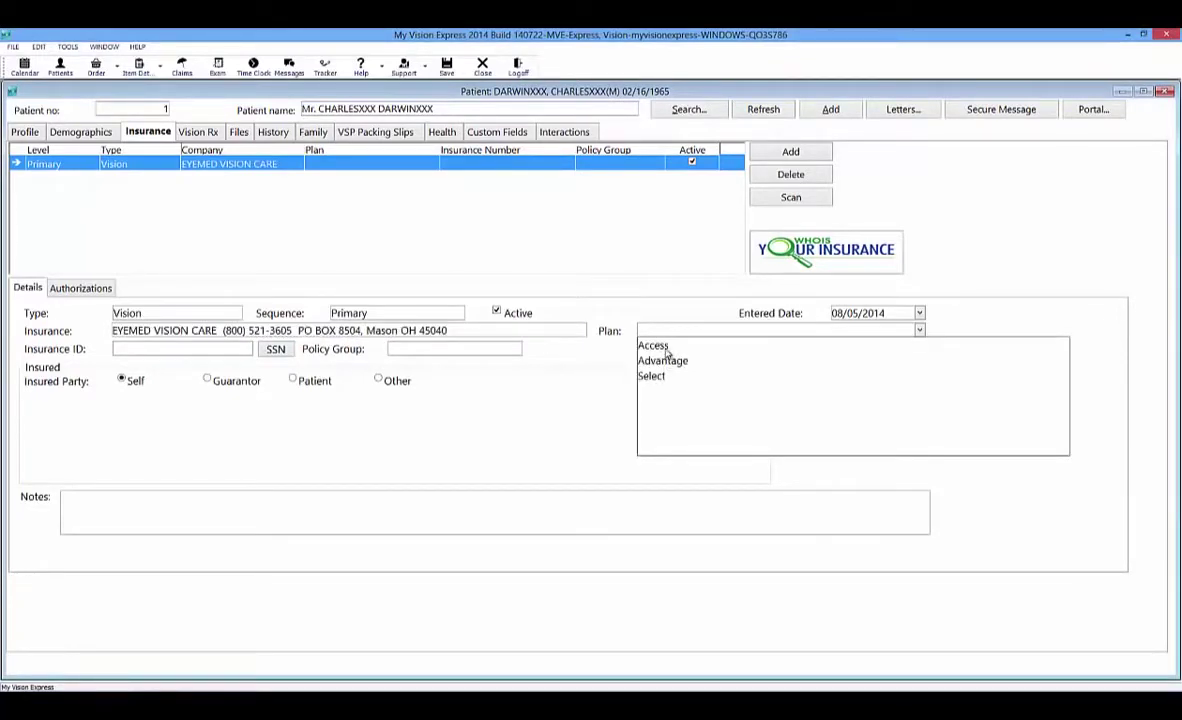
pyautogui.click(665, 347)
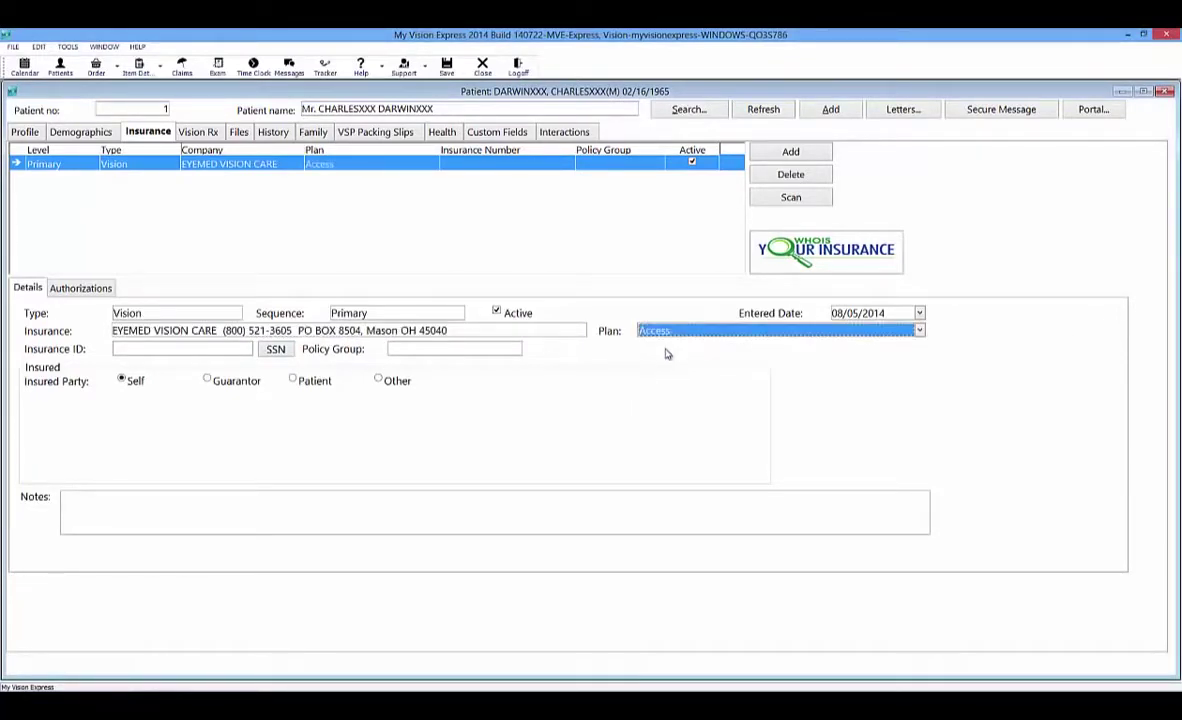
# Fill the insurance ID from the patient's SSN and view the entry's Authorizations.
pyautogui.click(198, 350)
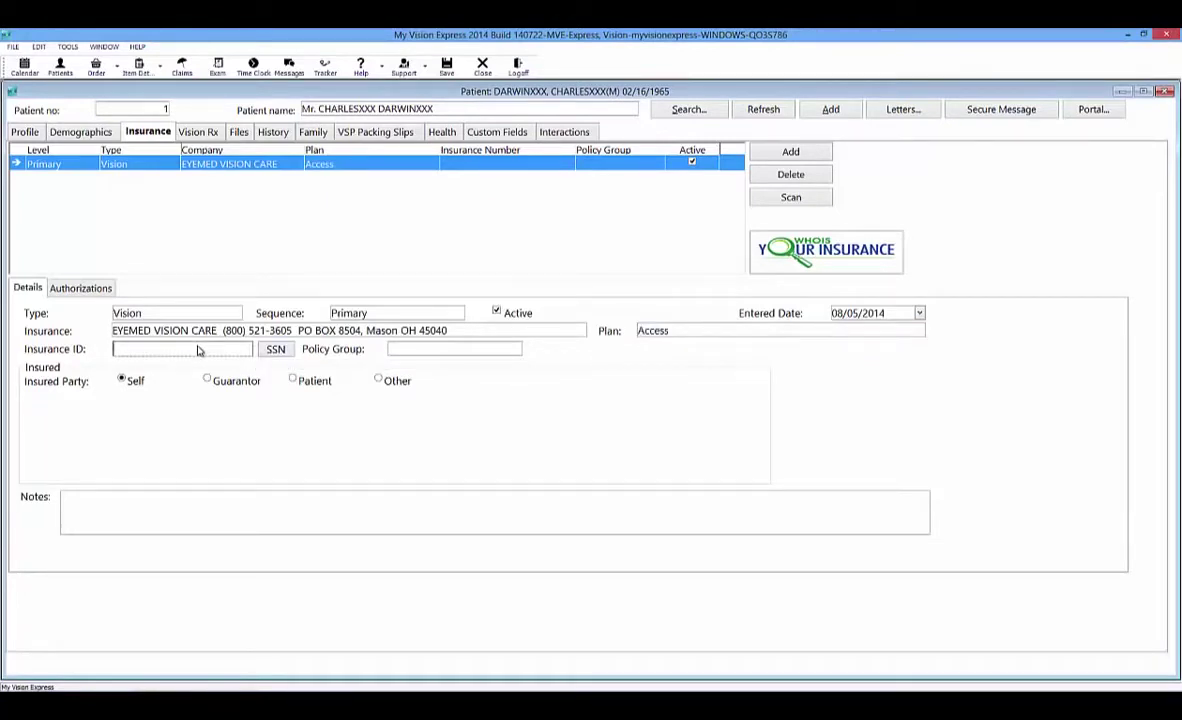
pyautogui.click(274, 350)
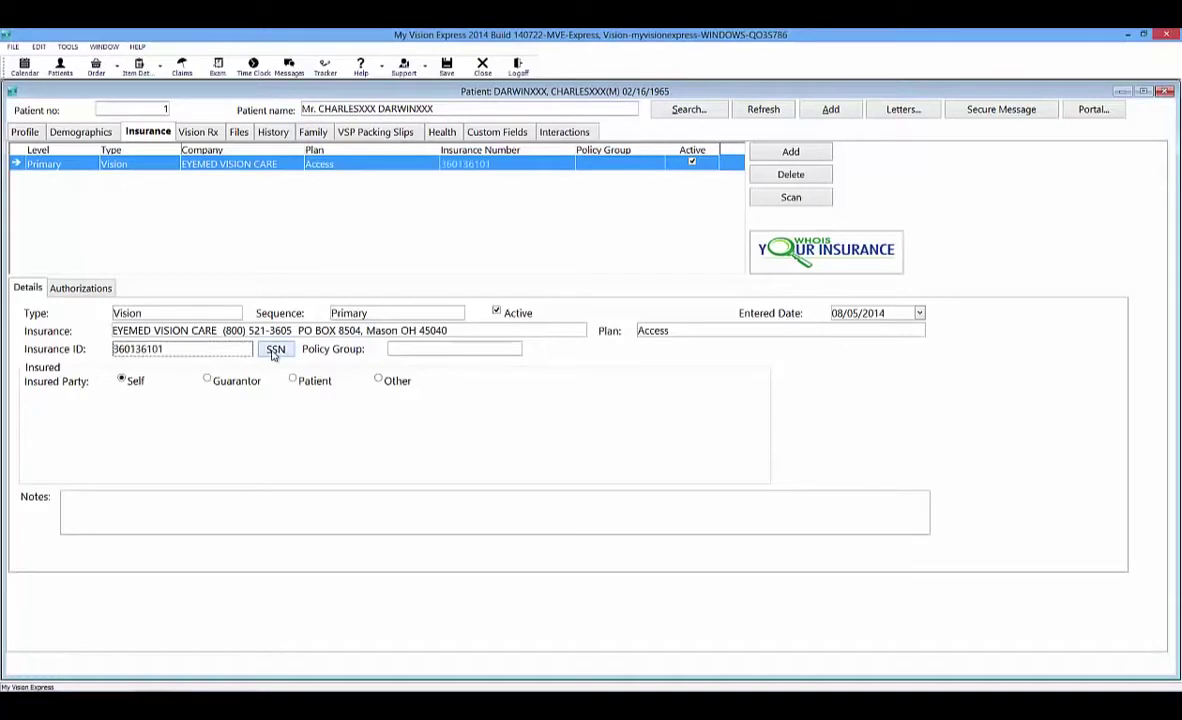
pyautogui.click(409, 350)
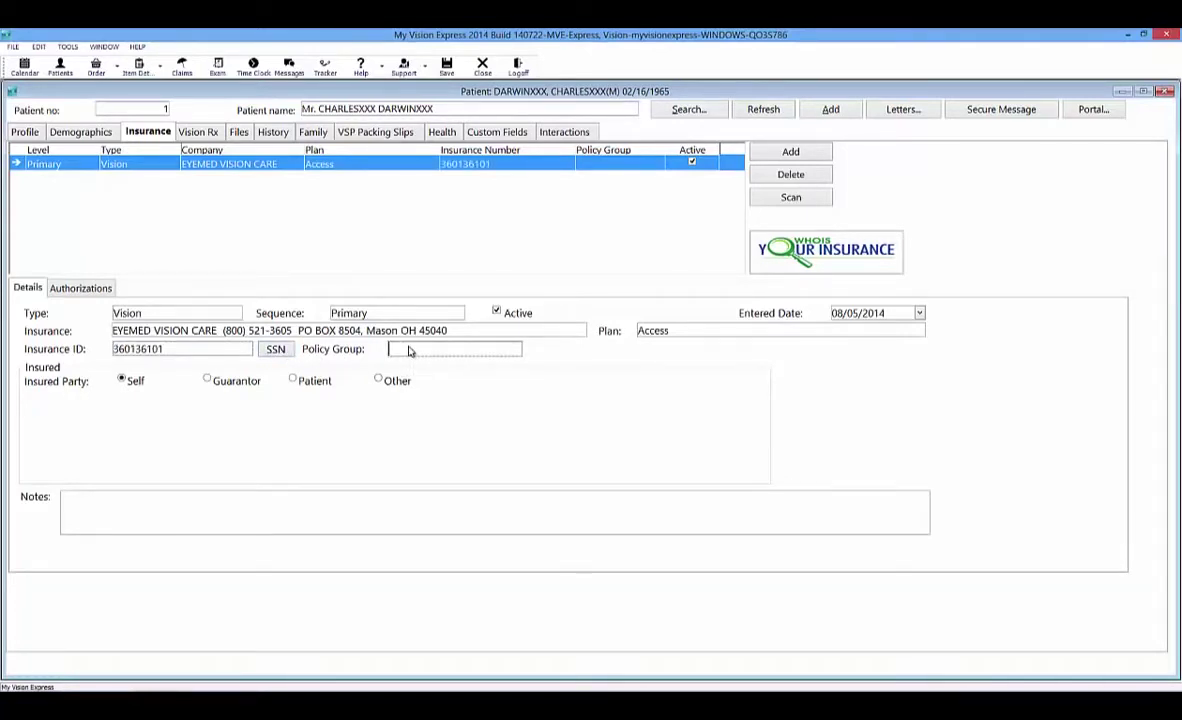
pyautogui.click(75, 289)
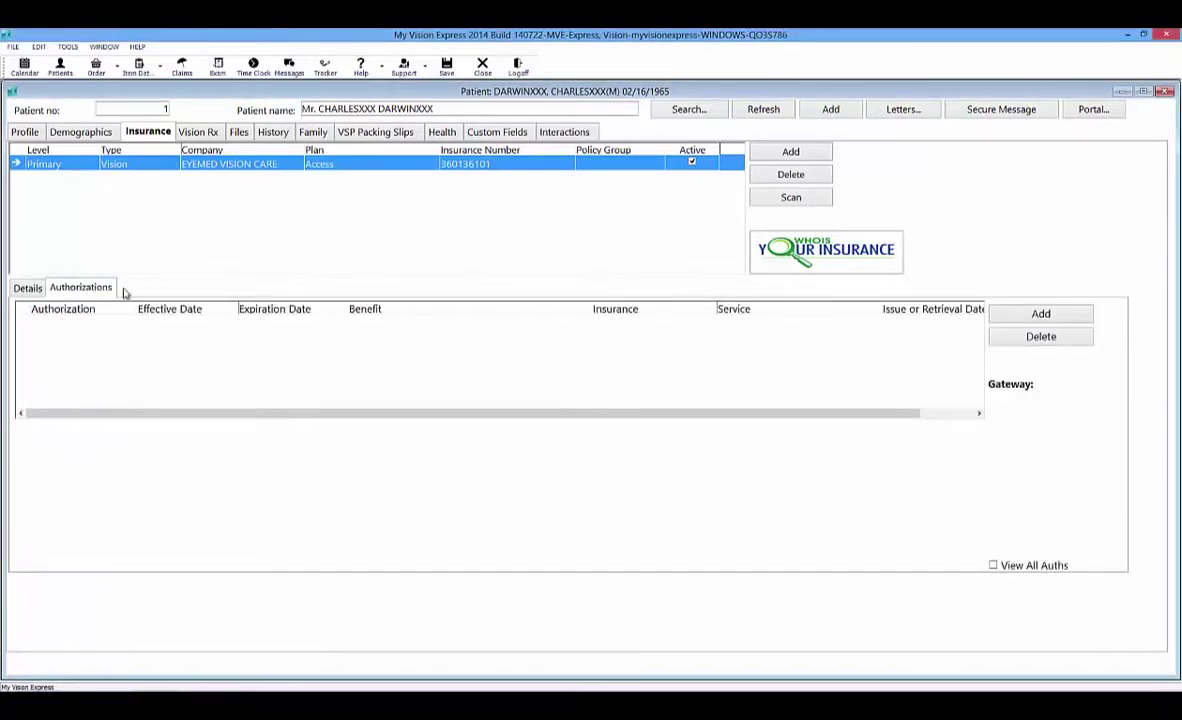
# Add an EyeMed authorization for 08/05/2014–08/12/2014 with a 25.00 exam copay.
pyautogui.click(1036, 314)
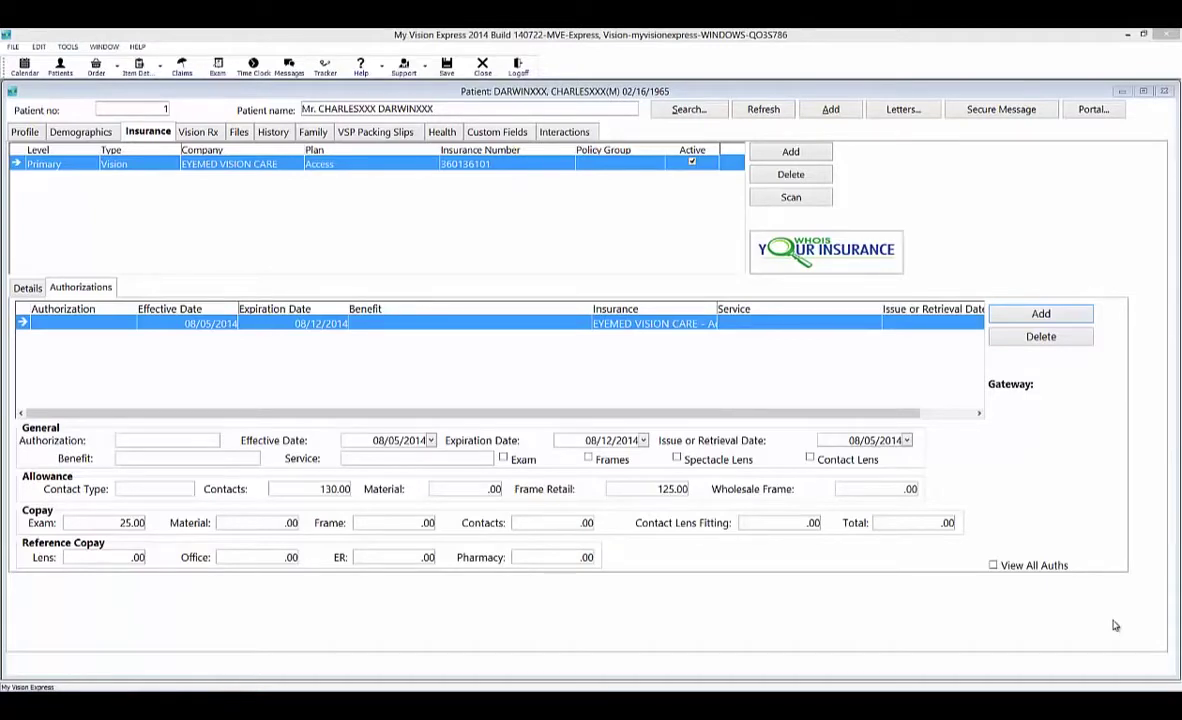
pyautogui.hotkey('ctrl', 'shift', 'Tab')
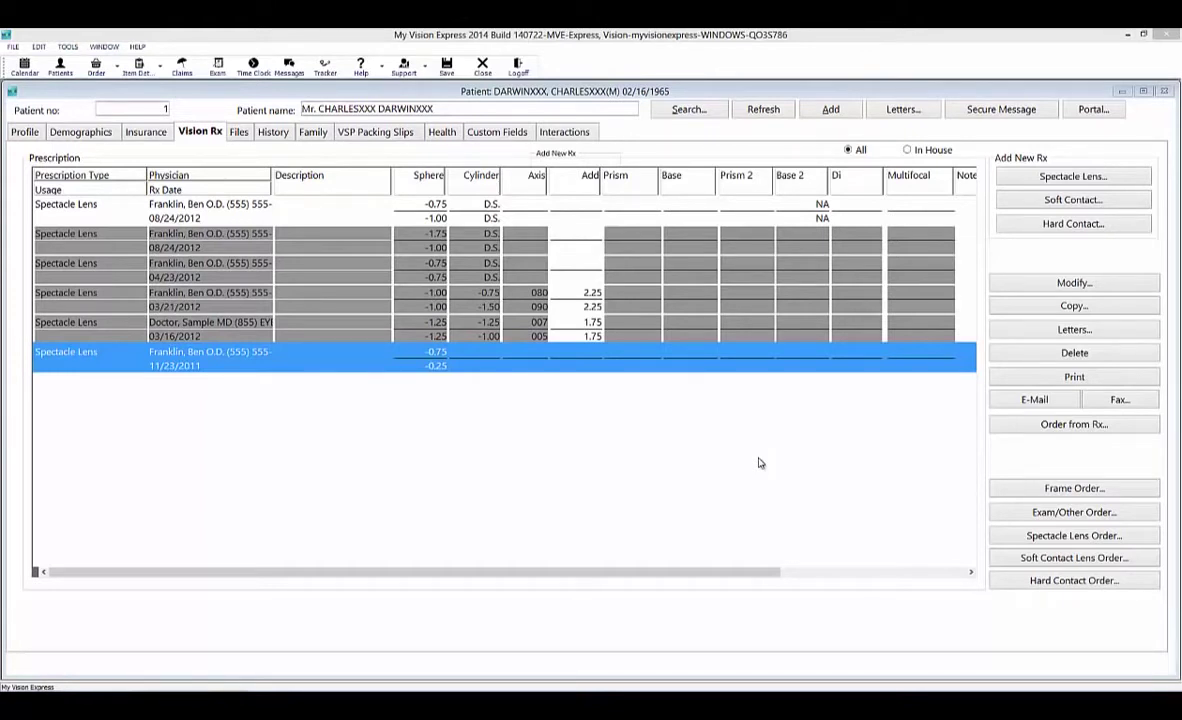
# Create a new 08/06/2014 spectacle lens Rx and pick its prescribing physician.
pyautogui.click(1073, 176)
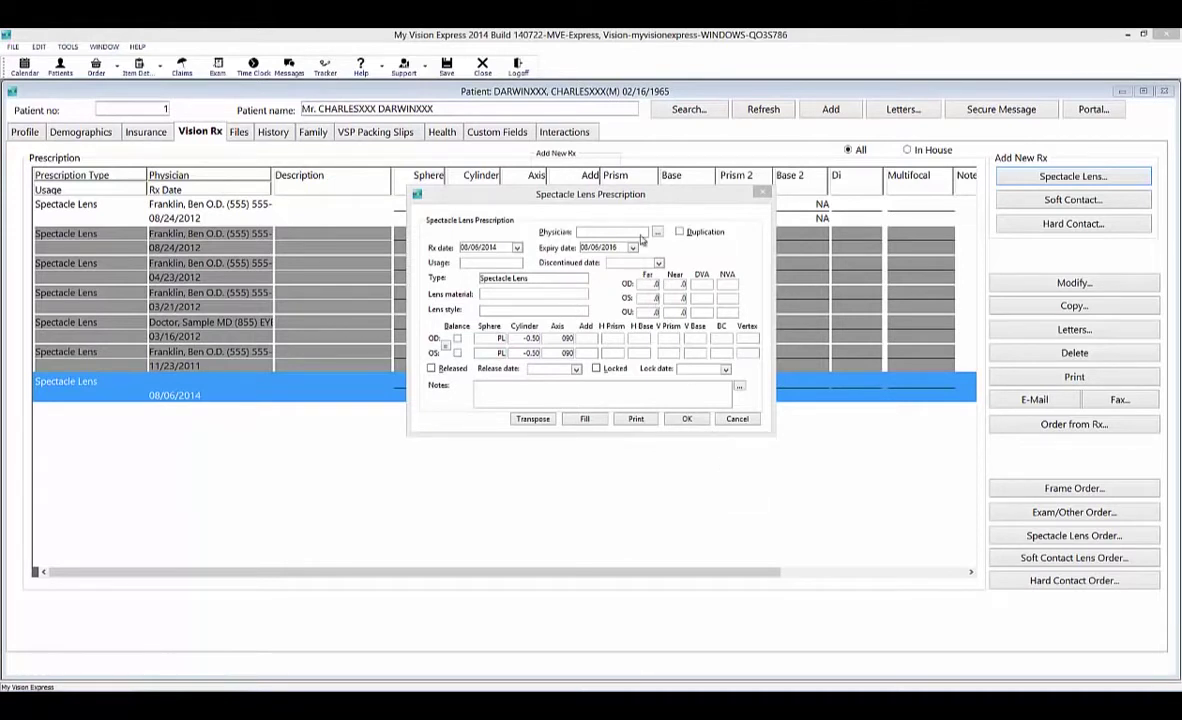
pyautogui.click(642, 233)
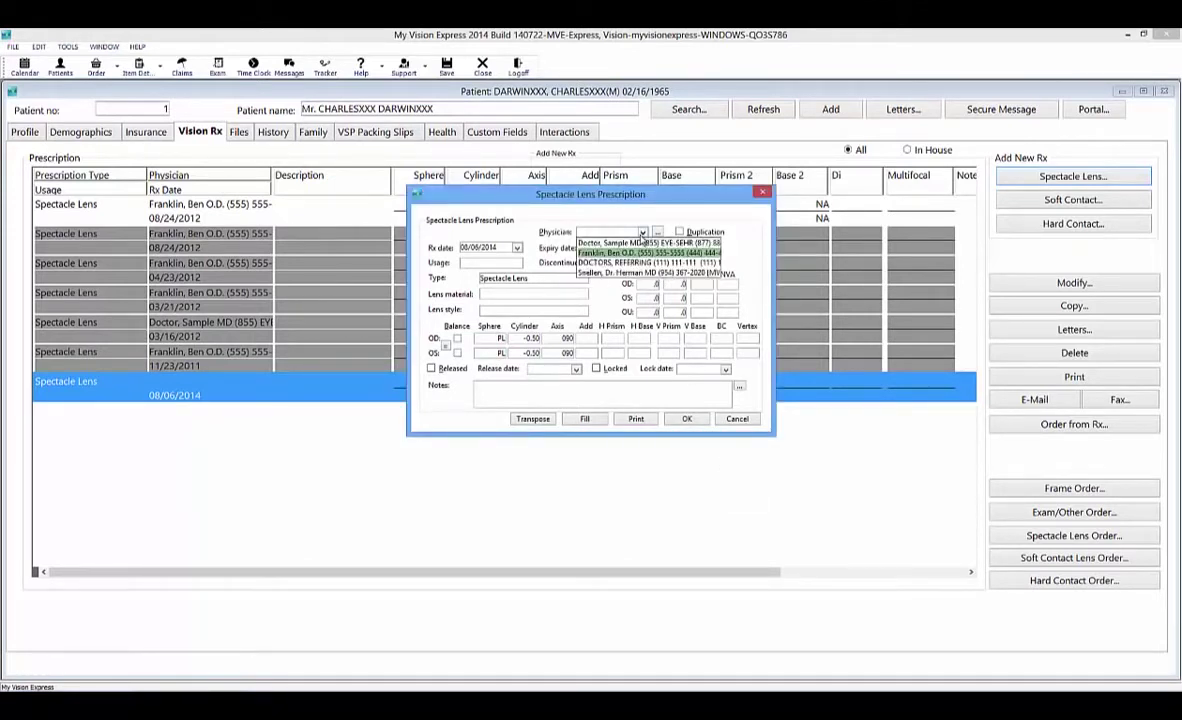
pyautogui.click(643, 233)
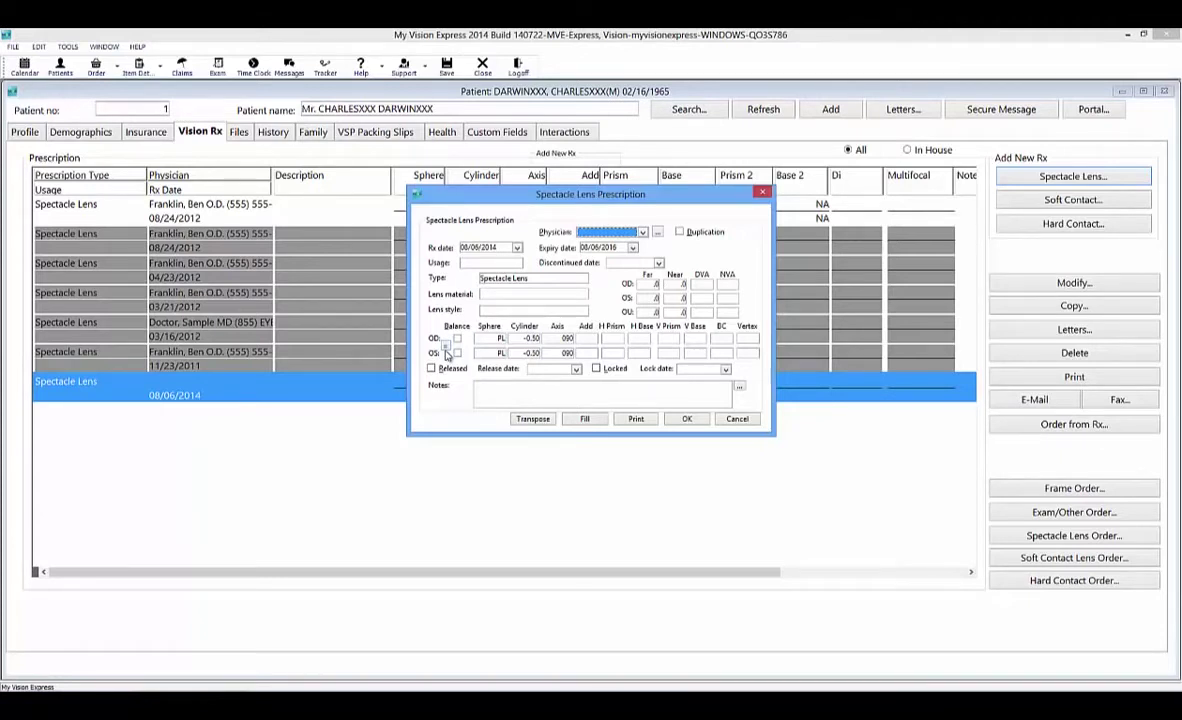
pyautogui.click(498, 340)
# Set the right-eye sphere to PL and transpose the prescription's cylinder.
pyautogui.click(499, 348)
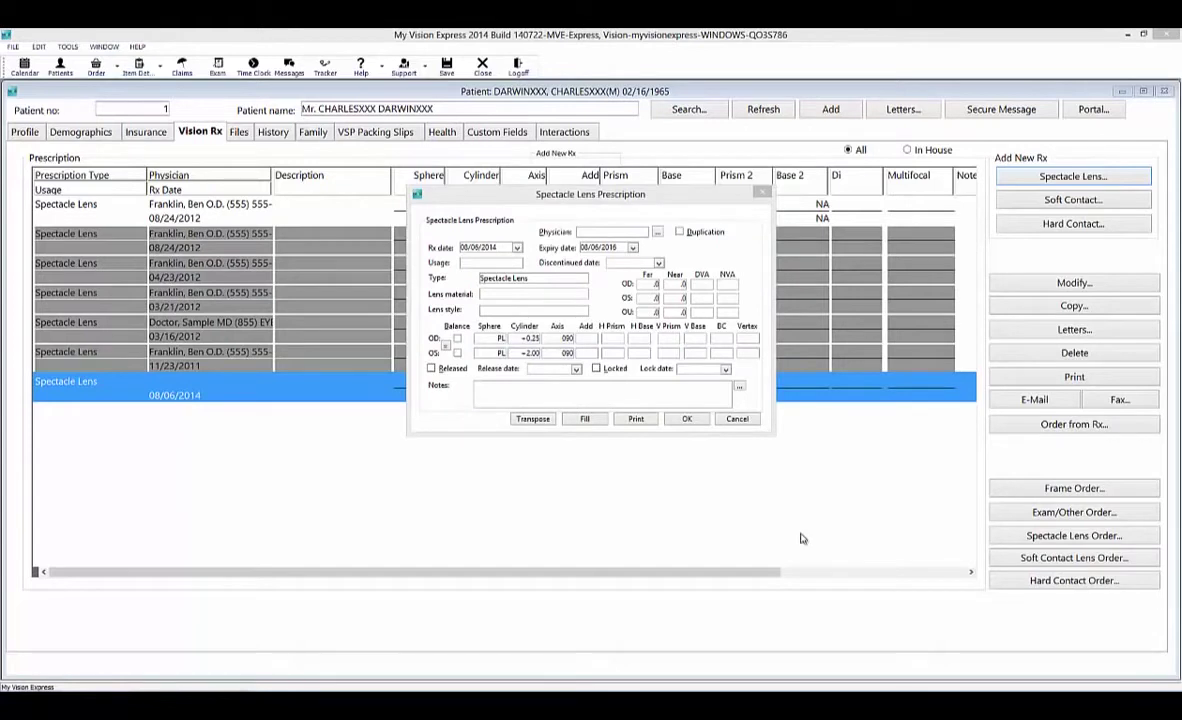
pyautogui.click(533, 419)
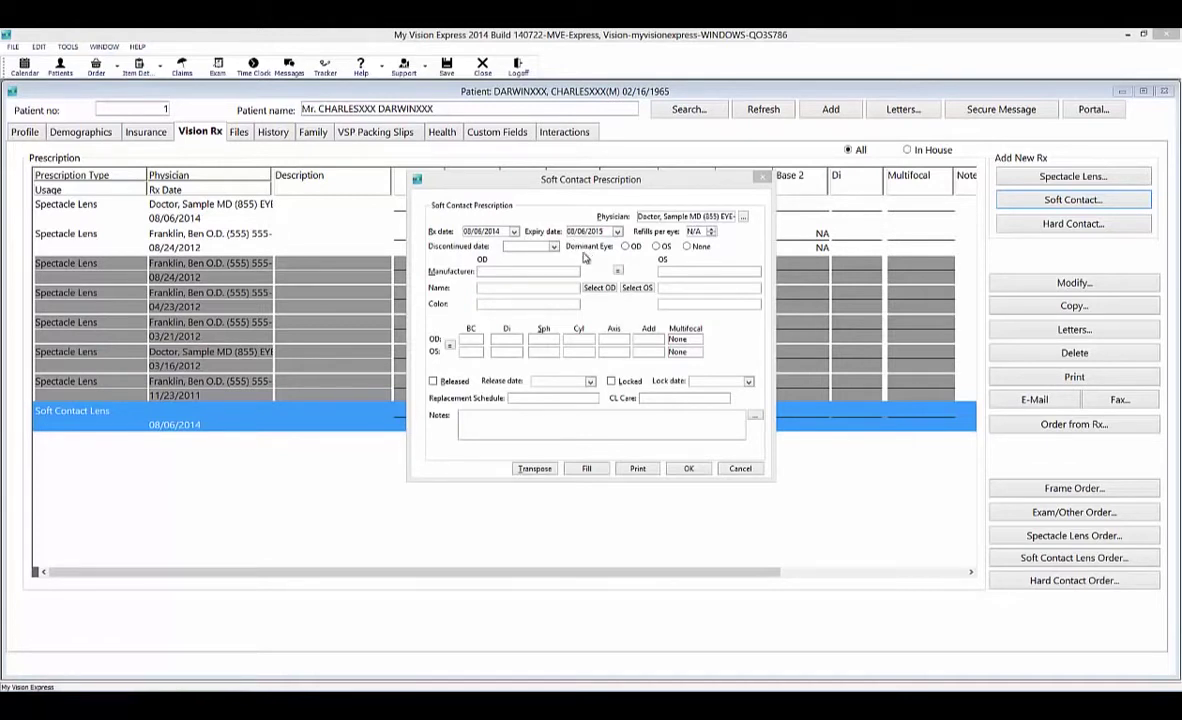
# Choose an Alcon Air Optix Aqua 6pk, sphere -0.50, as the right-eye contact lens.
pyautogui.click(598, 289)
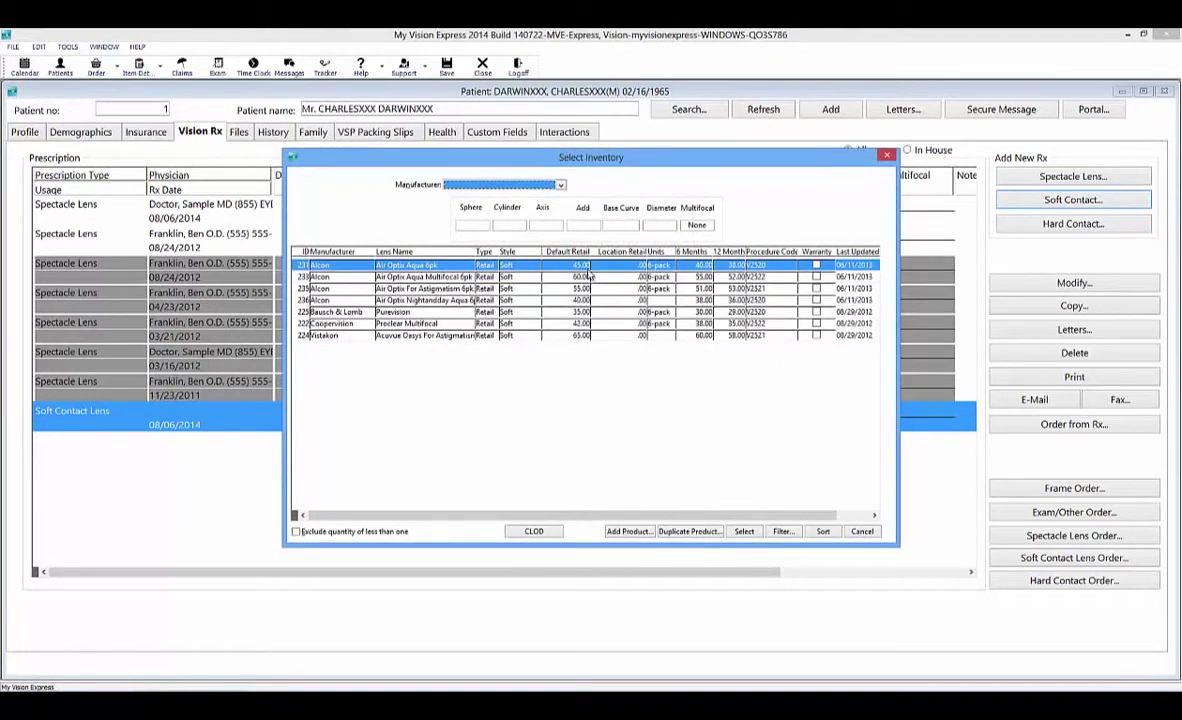
pyautogui.click(560, 185)
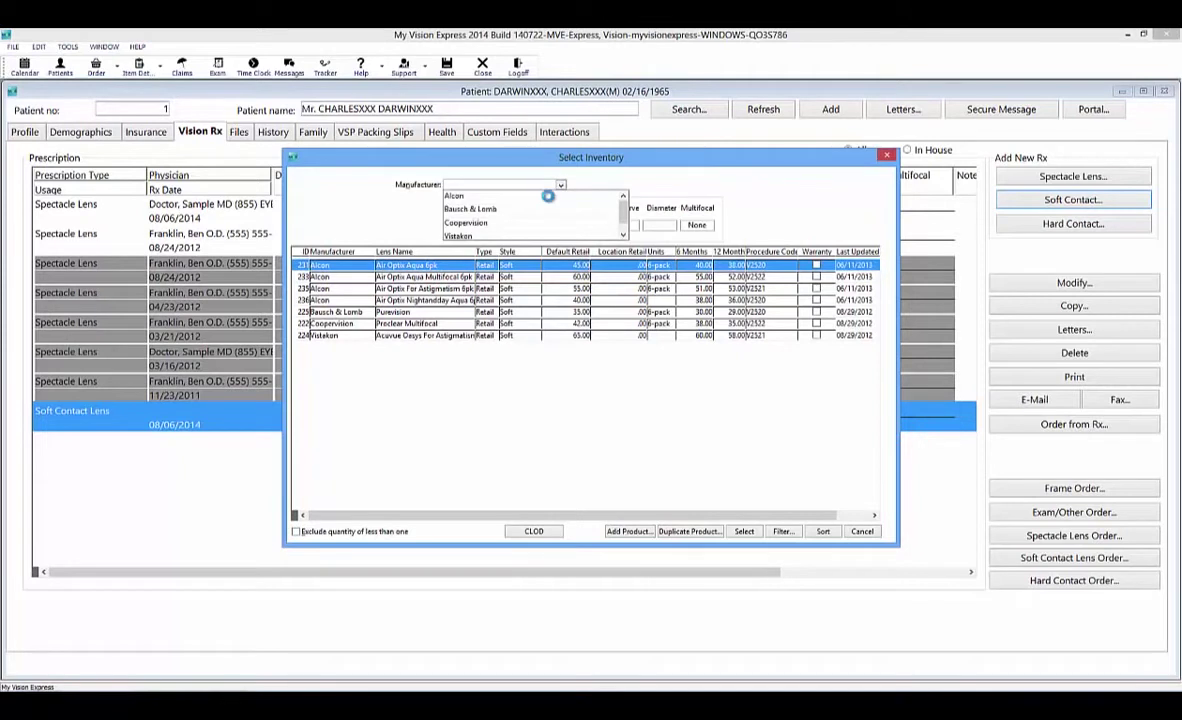
pyautogui.click(508, 196)
pyautogui.click(480, 229)
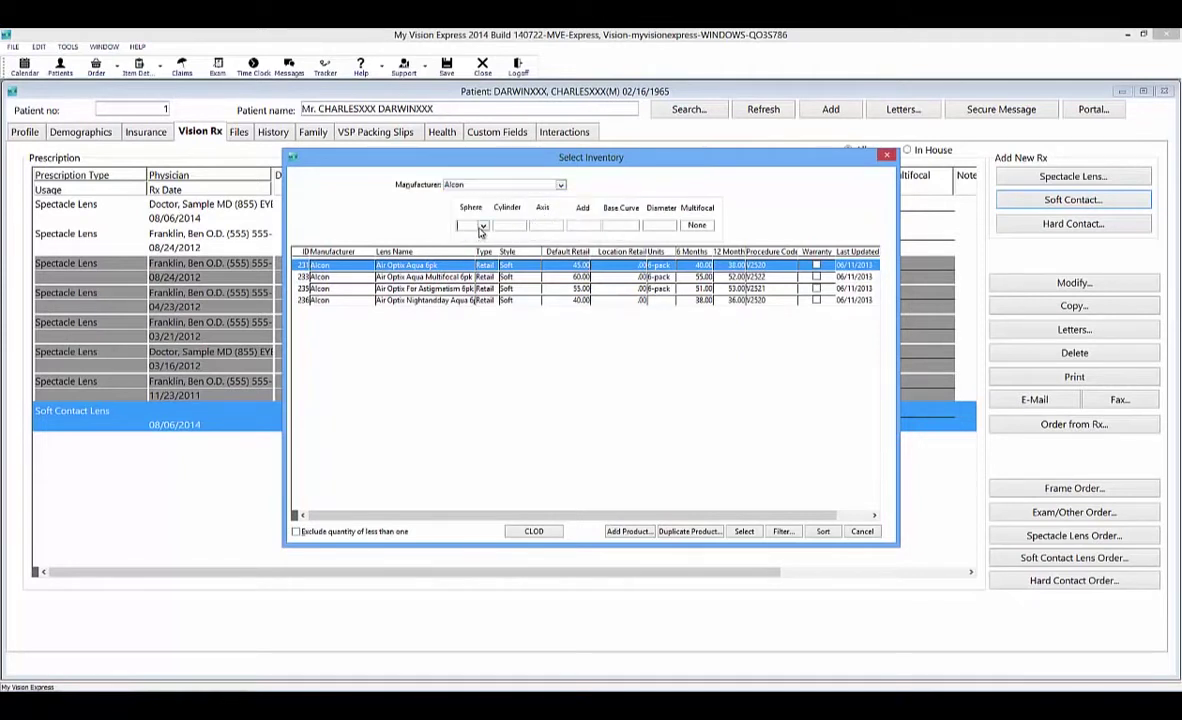
pyautogui.click(480, 229)
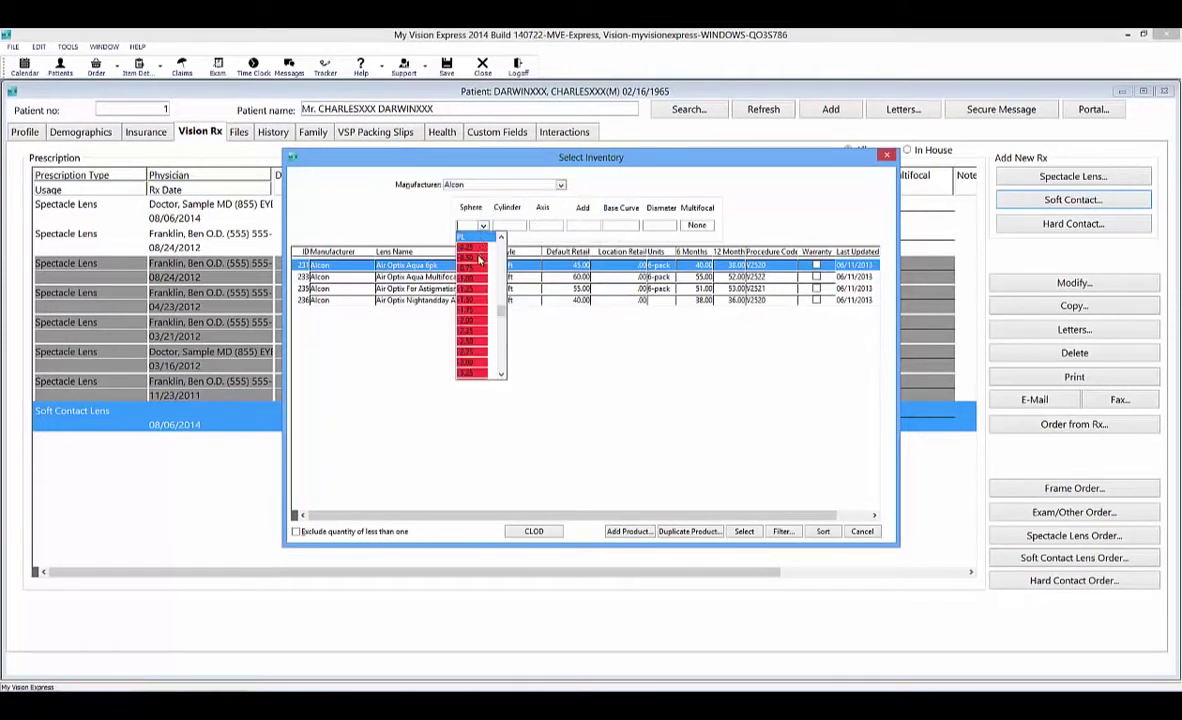
pyautogui.click(481, 257)
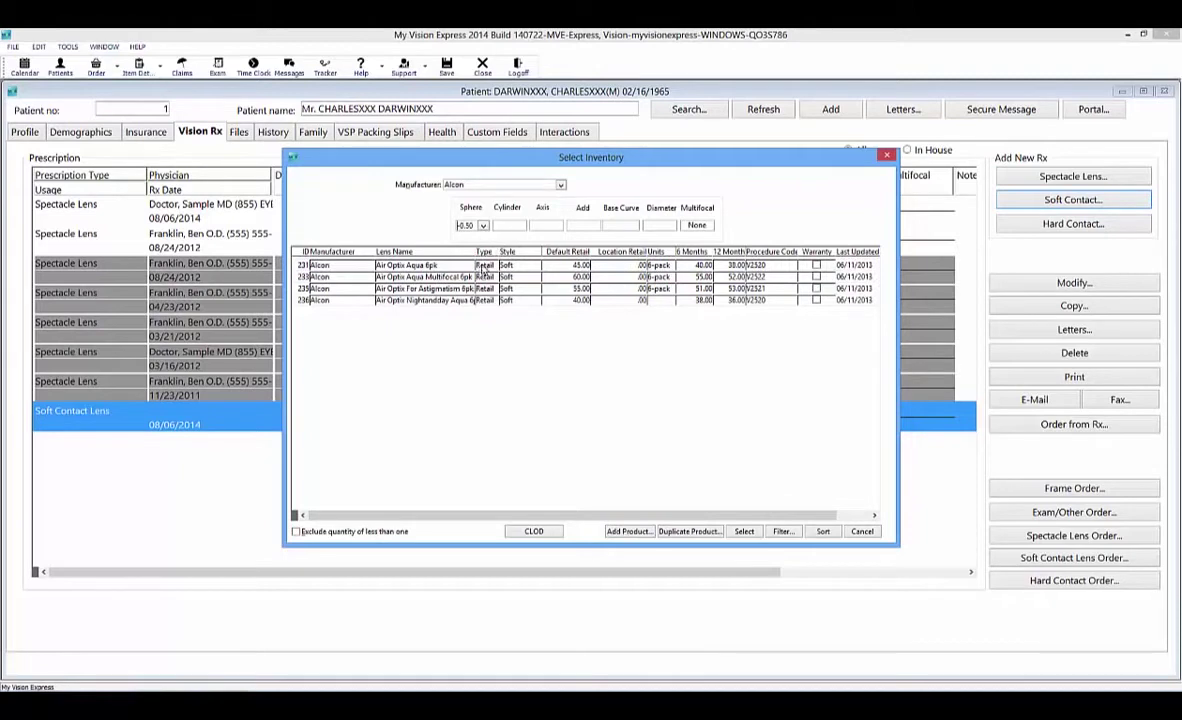
pyautogui.doubleClick(483, 262)
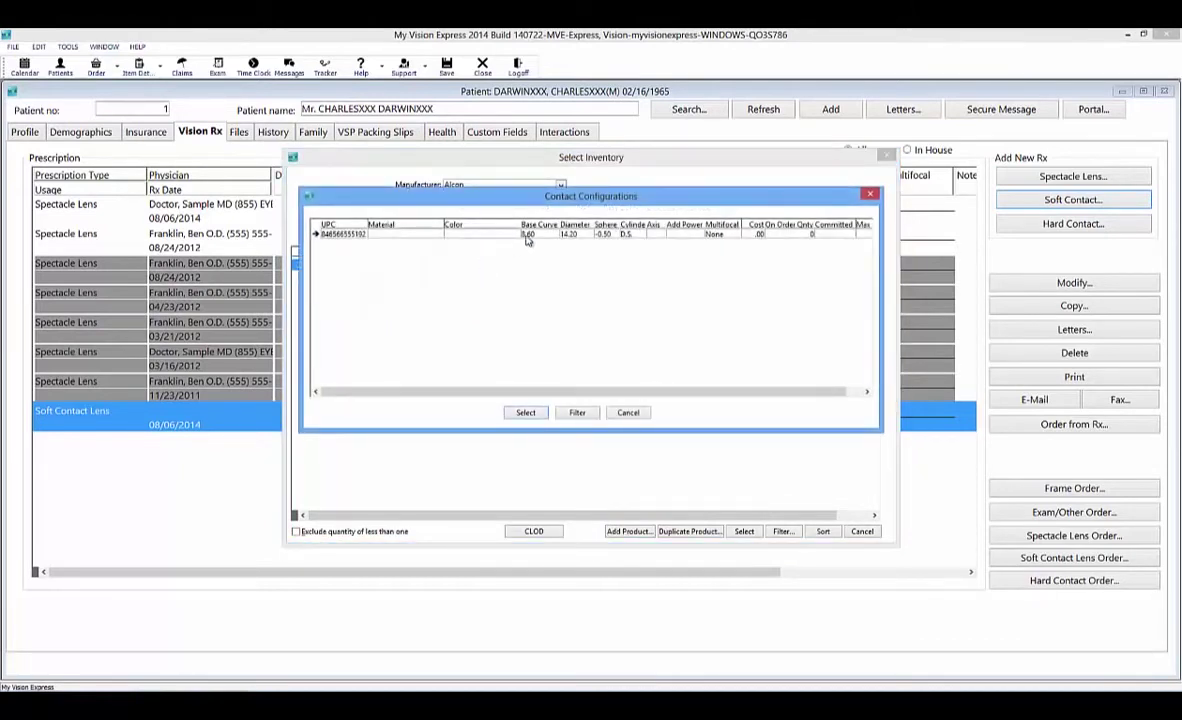
pyautogui.doubleClick(527, 233)
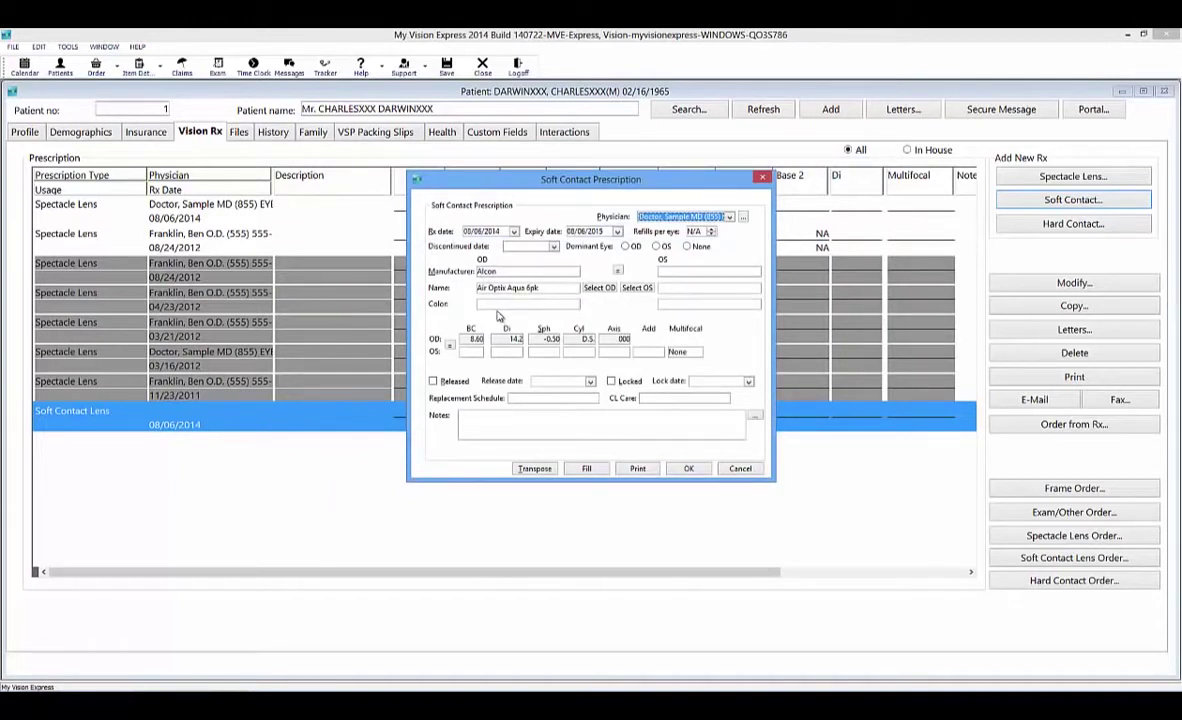
# Copy the lens to the left eye, set Bi-Weekly replacement and Complete care, and save.
pyautogui.click(618, 271)
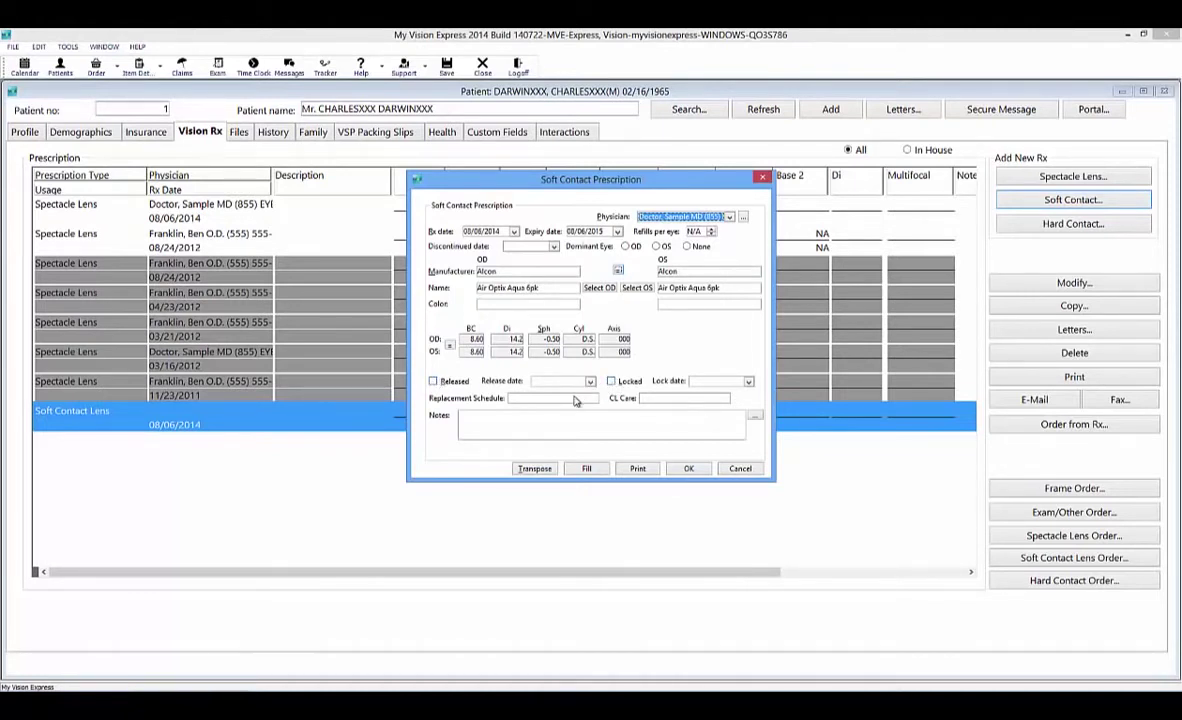
pyautogui.click(574, 400)
pyautogui.click(520, 420)
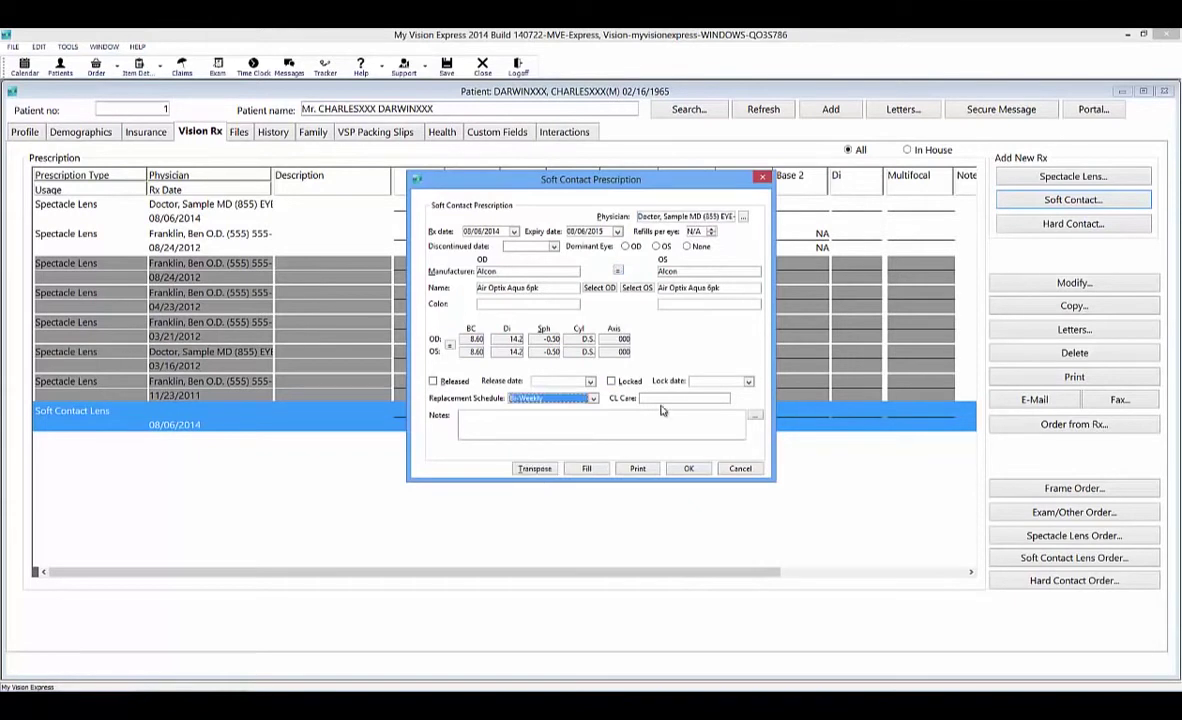
pyautogui.click(661, 400)
pyautogui.click(672, 420)
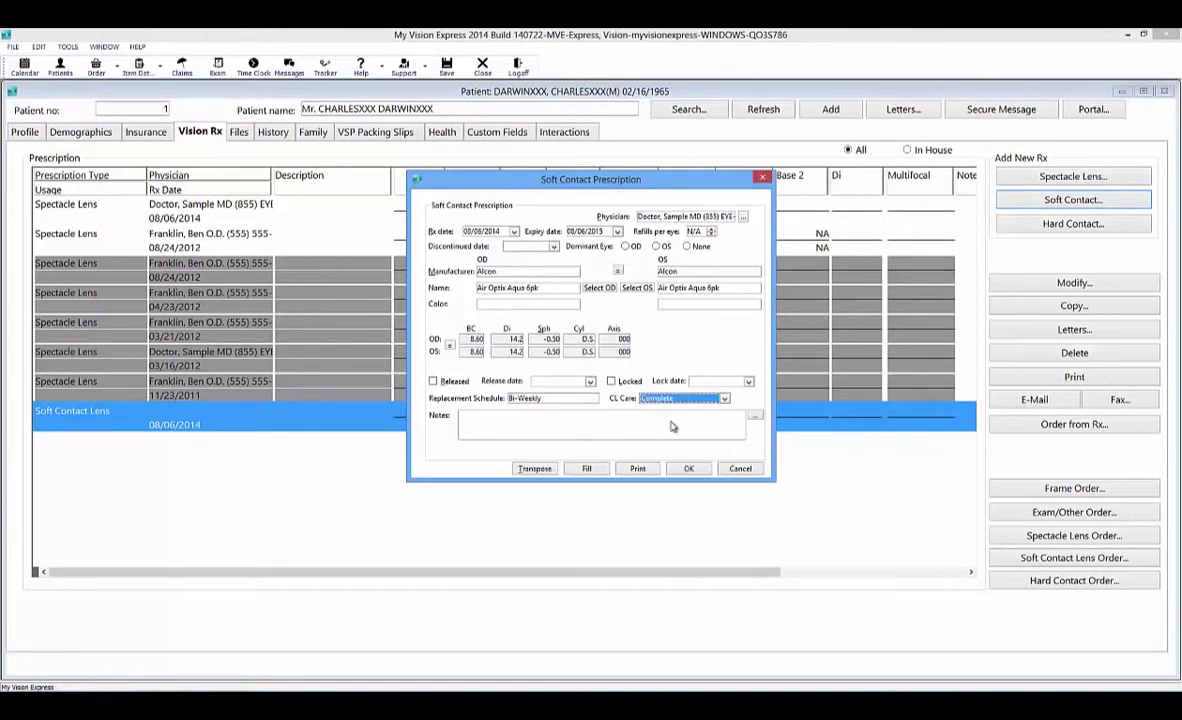
pyautogui.click(688, 468)
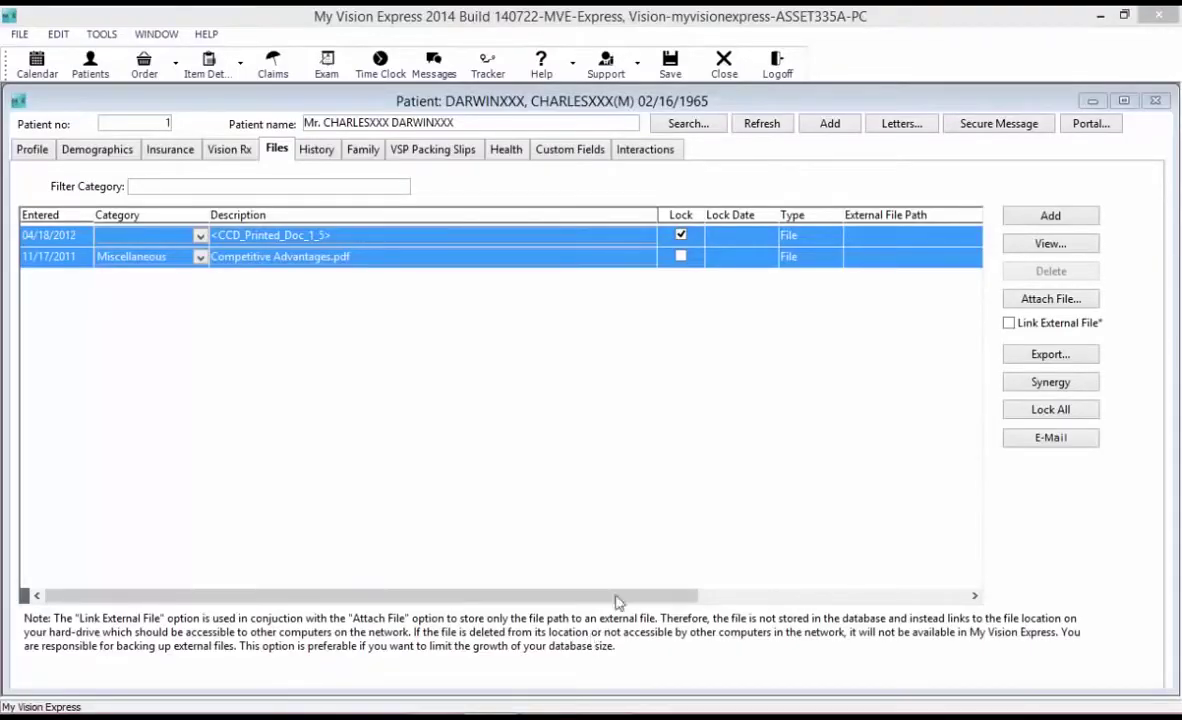
# Add a new file to the patient's records with category Mapping.
pyautogui.click(1091, 216)
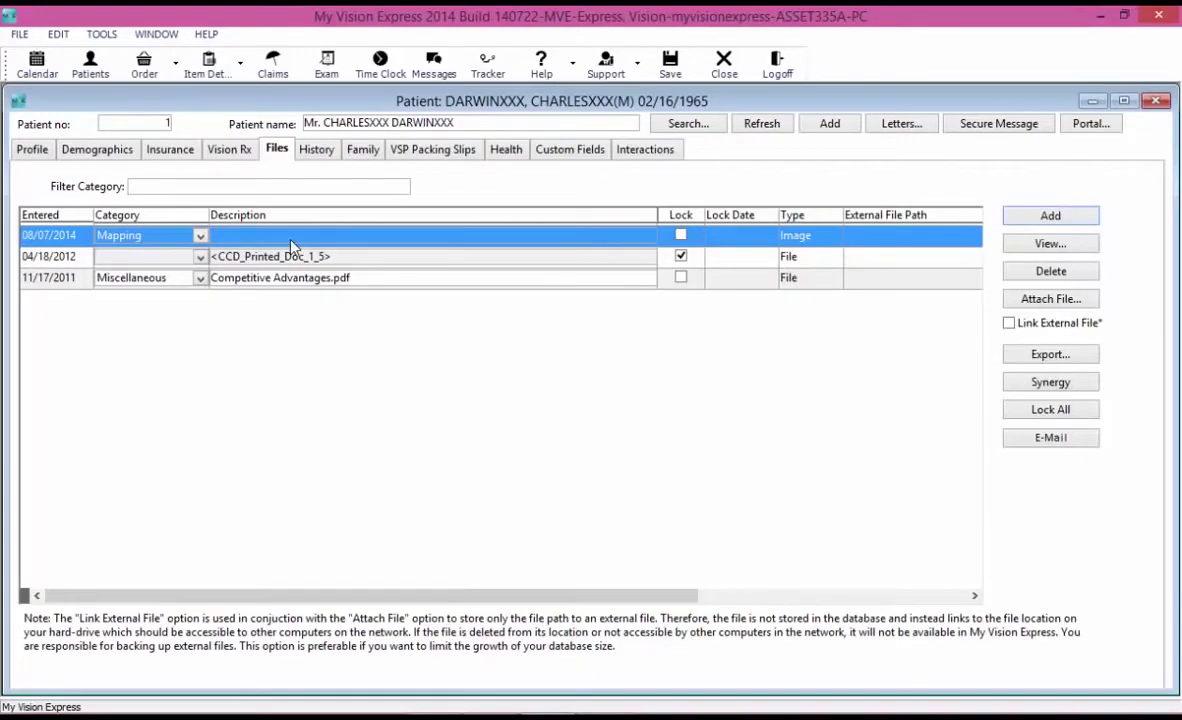
pyautogui.click(190, 237)
pyautogui.click(192, 240)
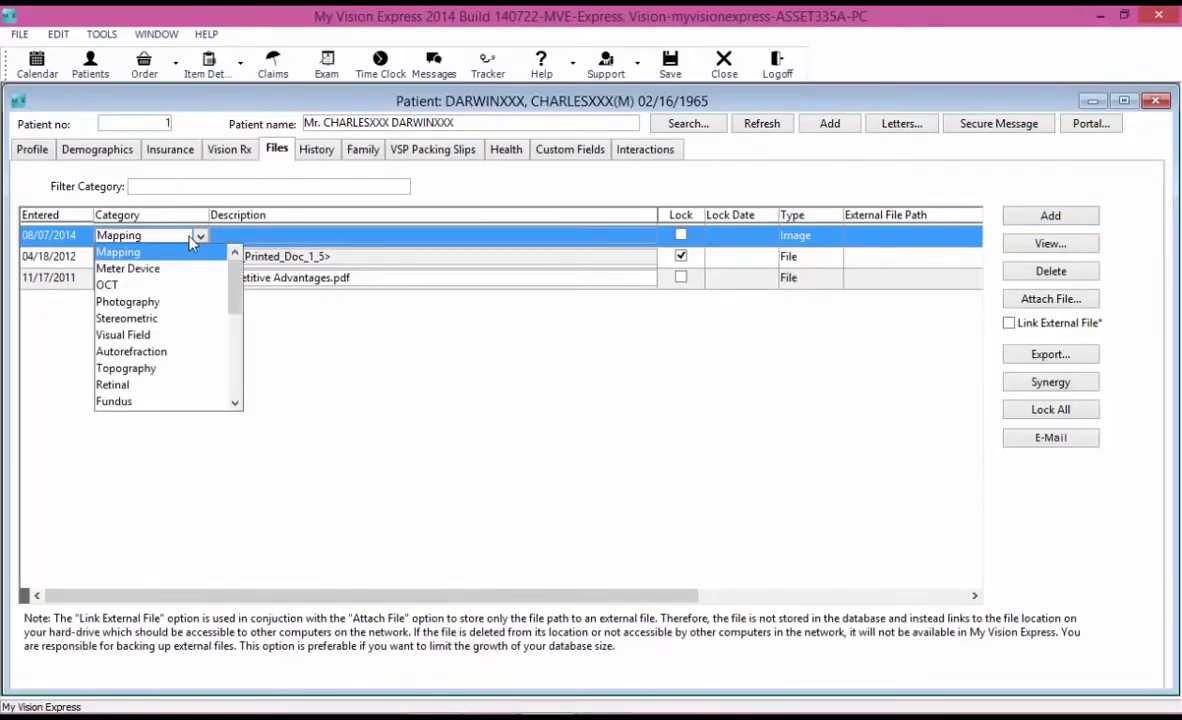
pyautogui.click(192, 246)
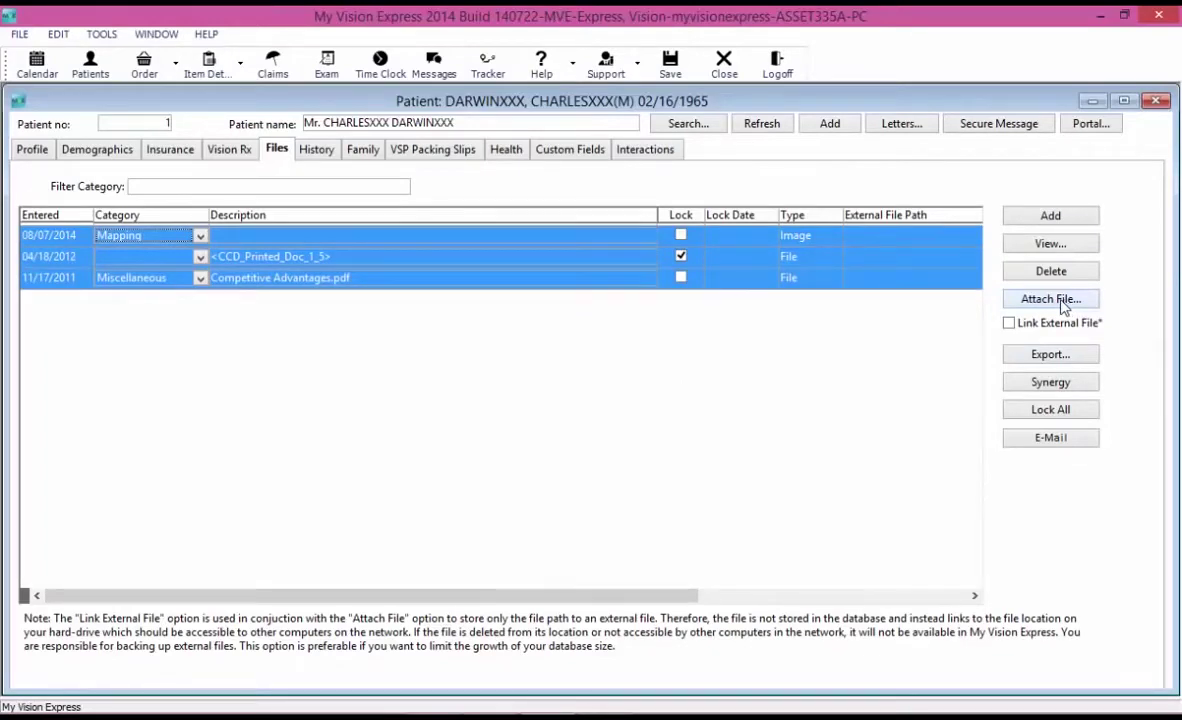
pyautogui.click(1010, 325)
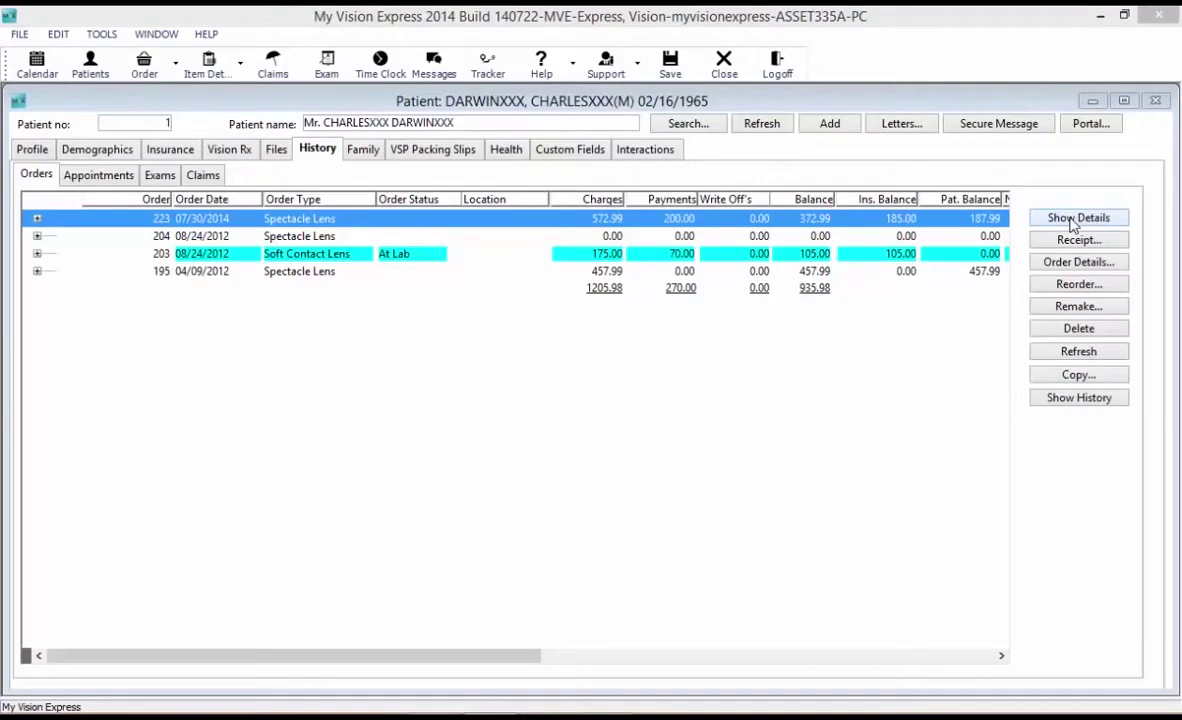
# Select order 204 in the patient's order history.
pyautogui.click(843, 240)
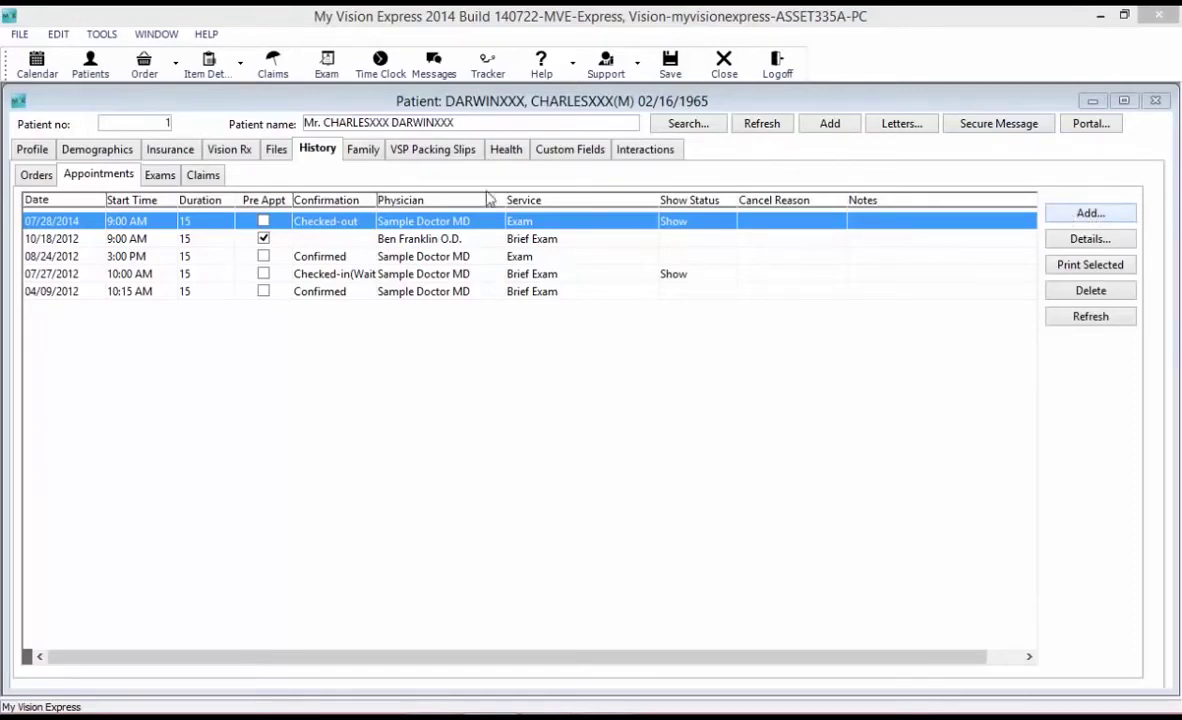
# Select the 10/18/2012 appointment in the appointment history.
pyautogui.click(452, 239)
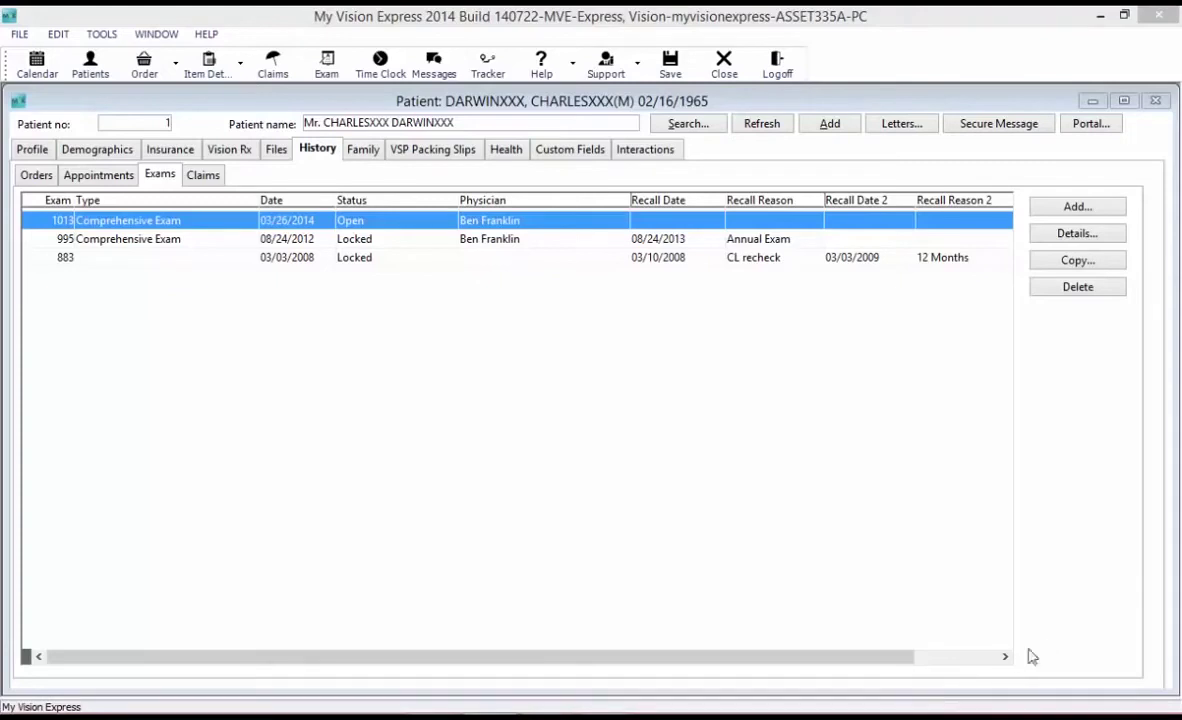
# Select exam 995 from 08/24/2012, then view the patient's claims history.
pyautogui.moveTo(932, 708)
pyautogui.click(354, 244)
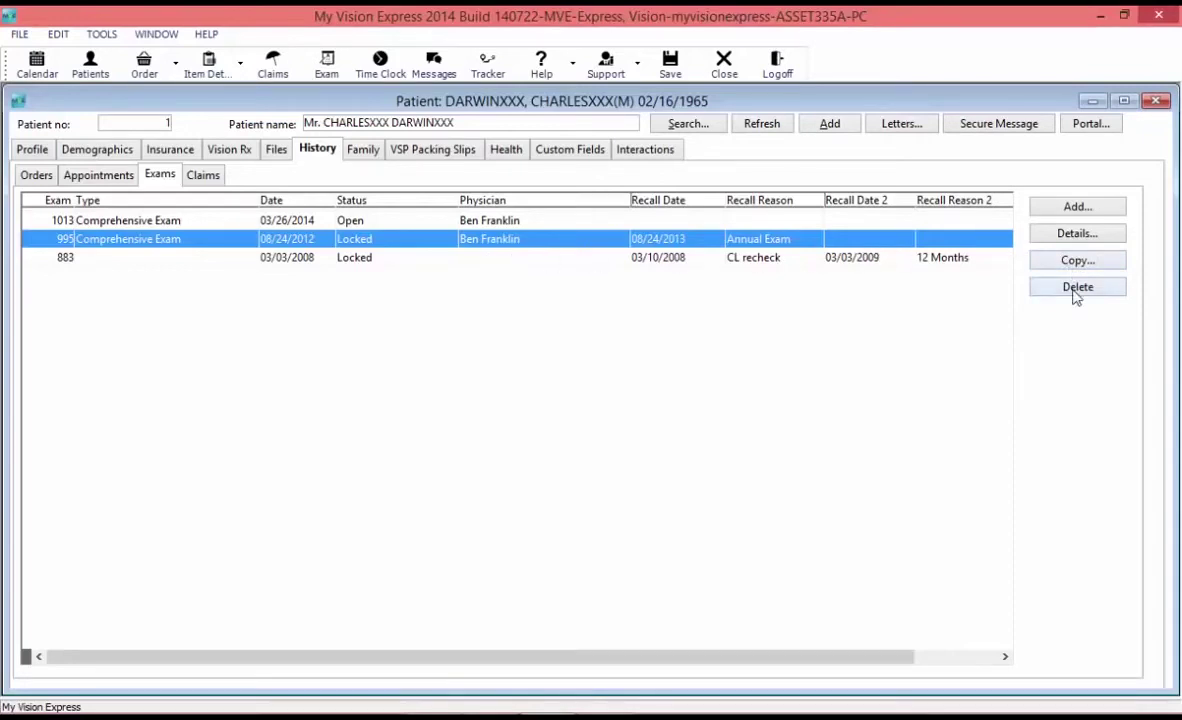
pyautogui.click(203, 176)
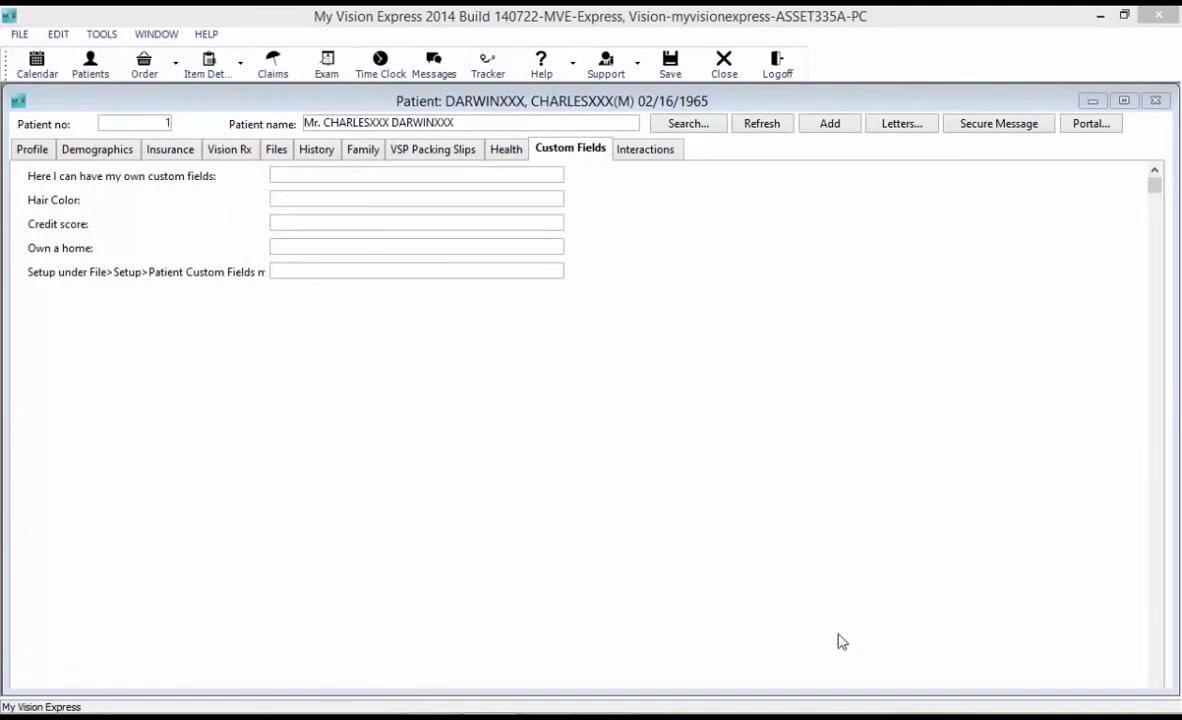
# Close the custom fields setup window.
pyautogui.click(1092, 101)
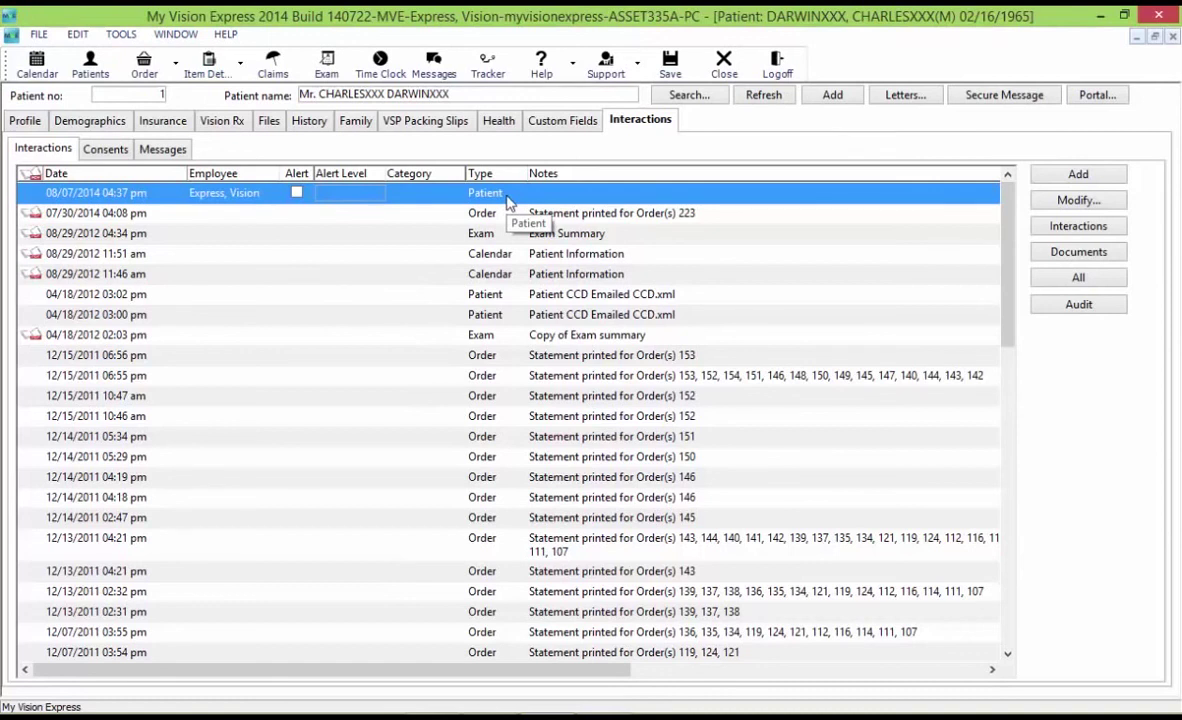
# Open the 08/07/2014 Patient-type interaction for editing.
pyautogui.doubleClick(510, 199)
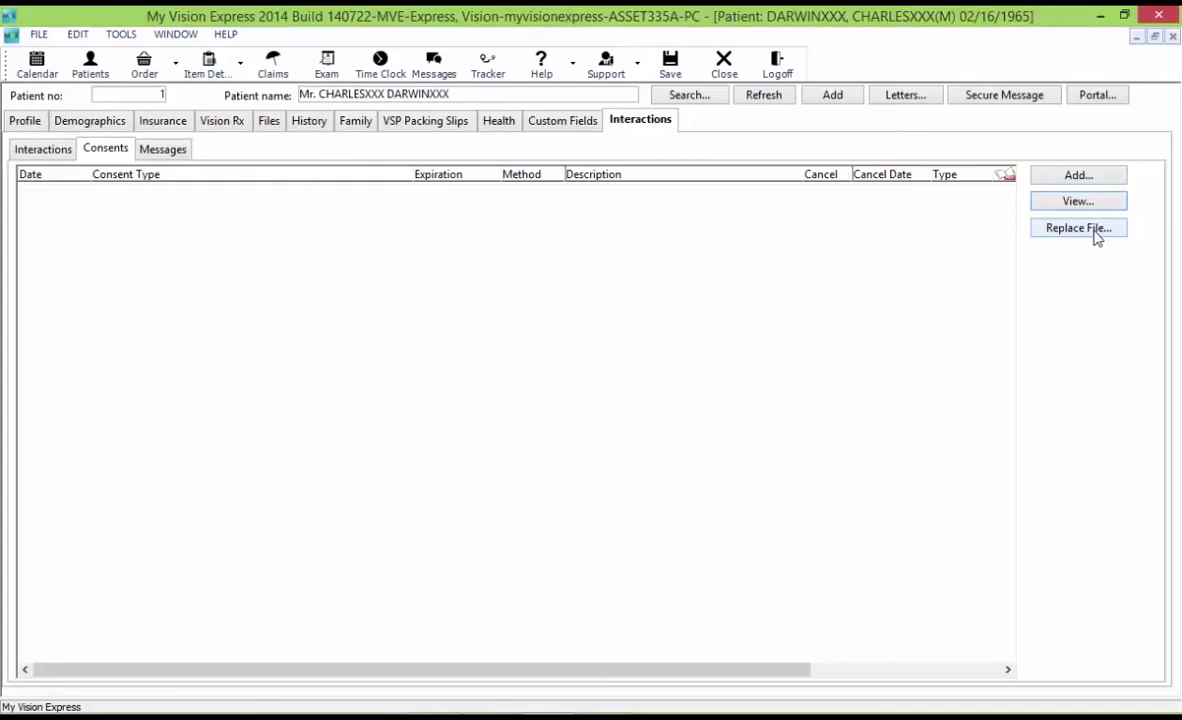
# Move from the Consents sub-tab to the patient's empty Messages list.
pyautogui.hotkey('ctrl', 'Tab')
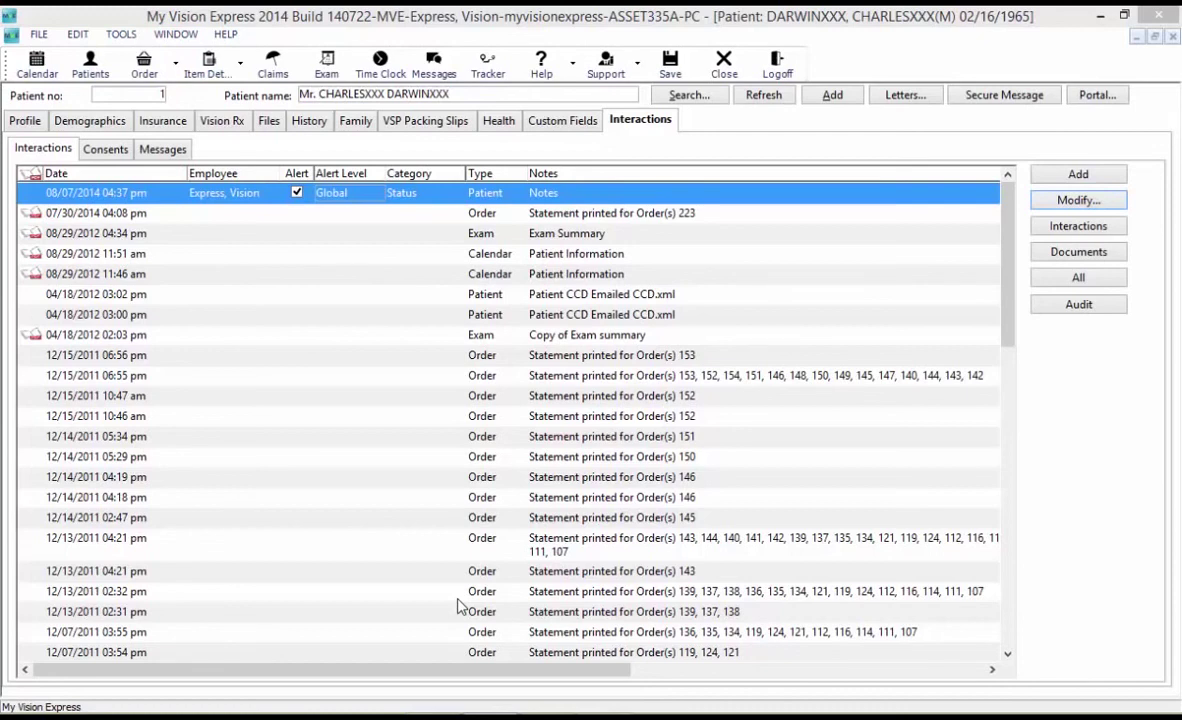
# Reopen the 08/07/2014 Status interaction and check the Send To recipients without choosing anyone.
pyautogui.doubleClick(619, 202)
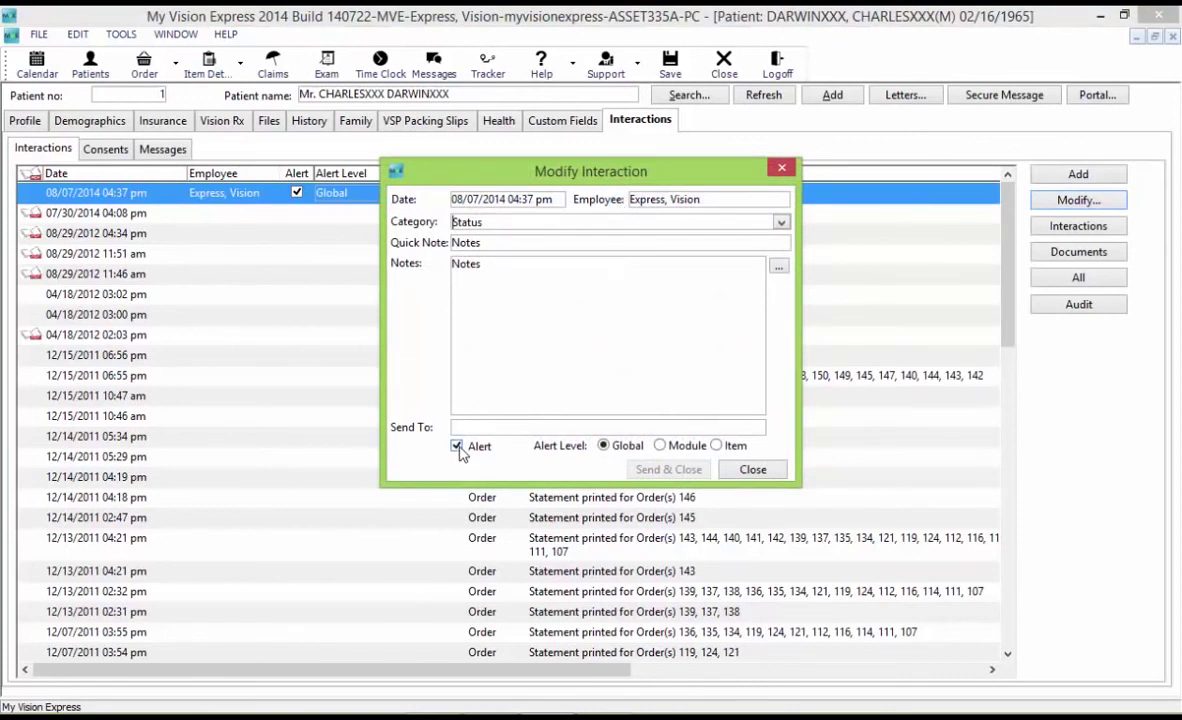
pyautogui.click(467, 585)
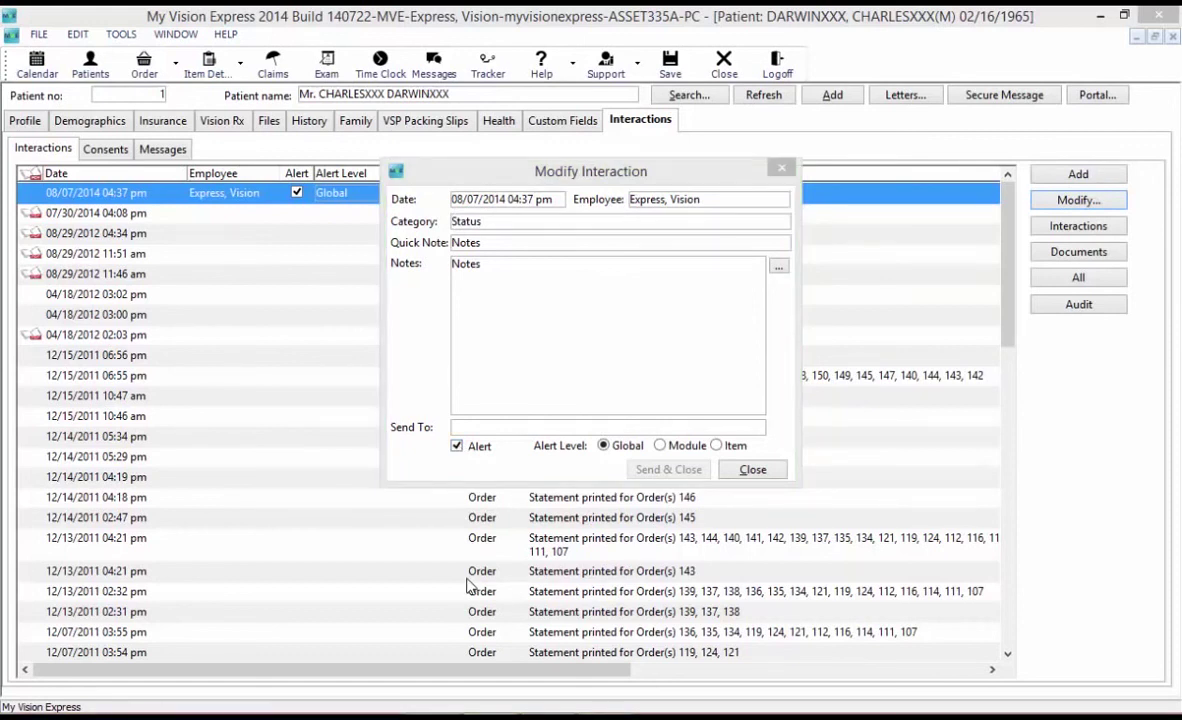
pyautogui.click(522, 428)
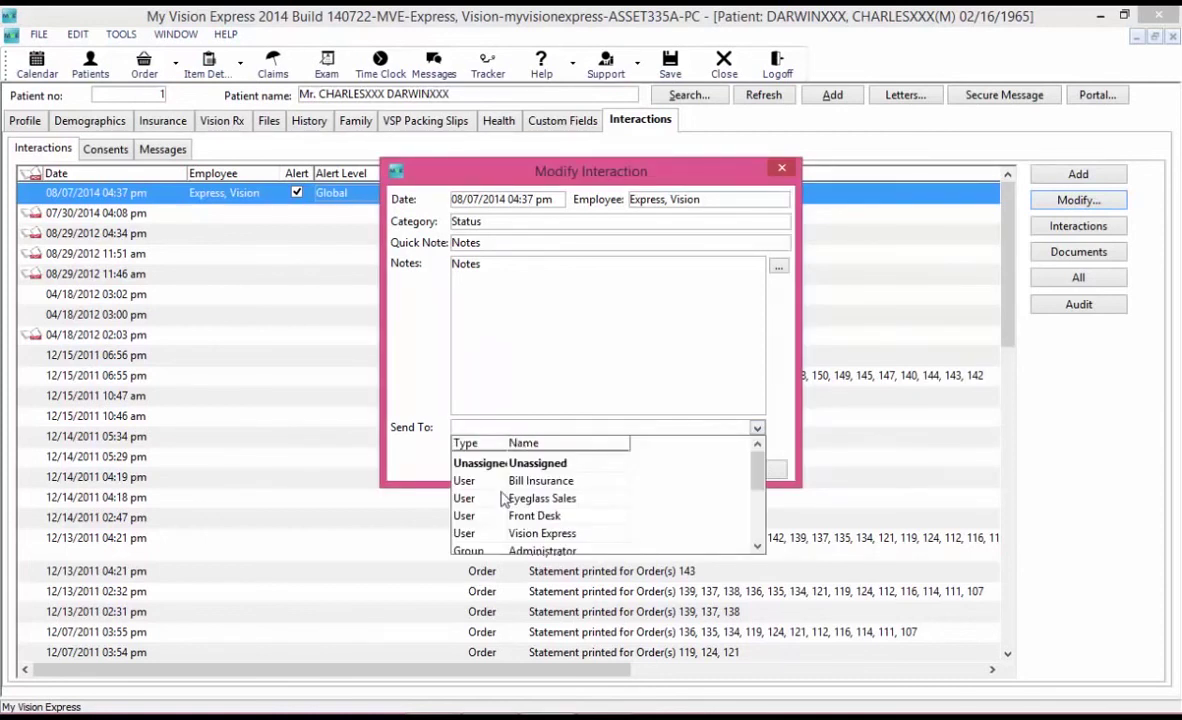
pyautogui.click(435, 548)
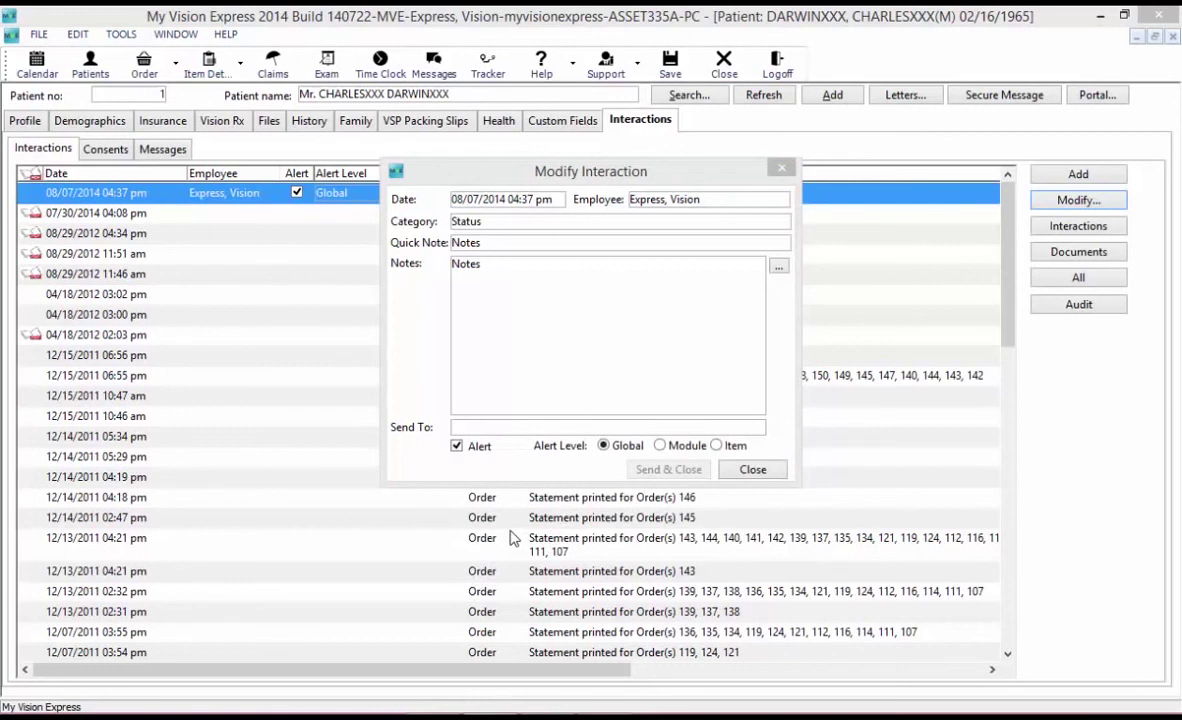